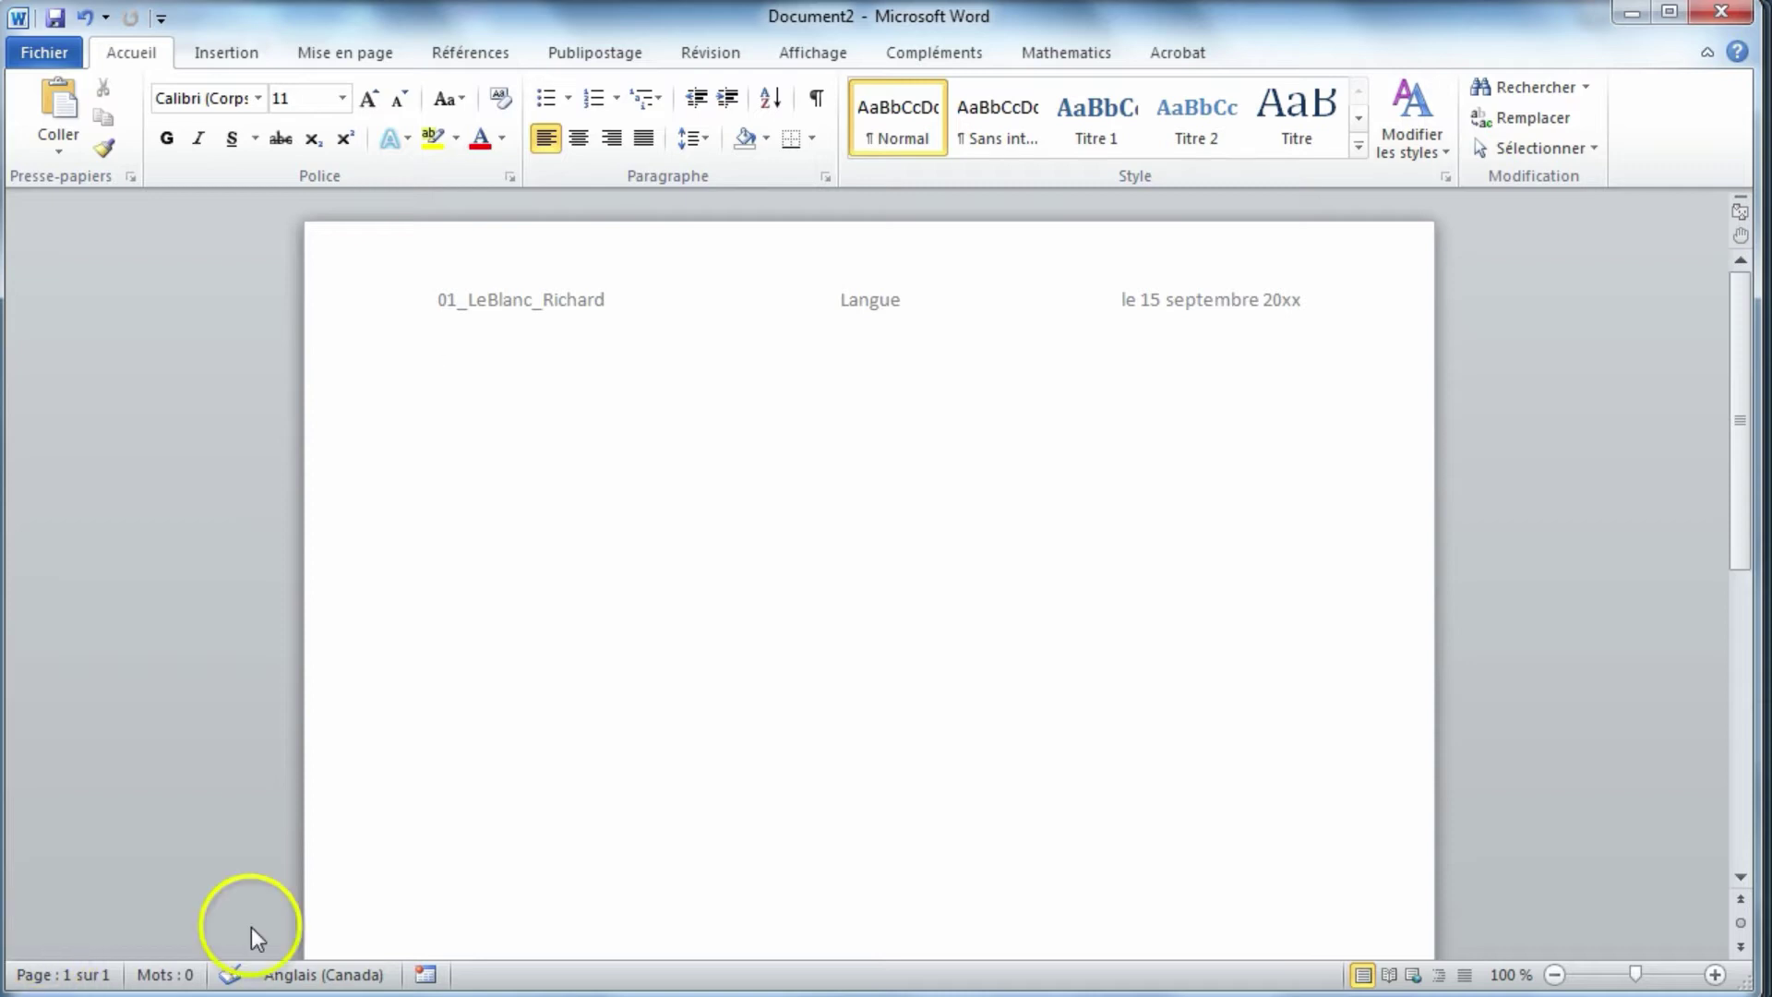
Examine the proofing languages offered for the empty body paragraph and leave the language setting as it is
{"action": "left_click", "coordinate": [410, 819]}
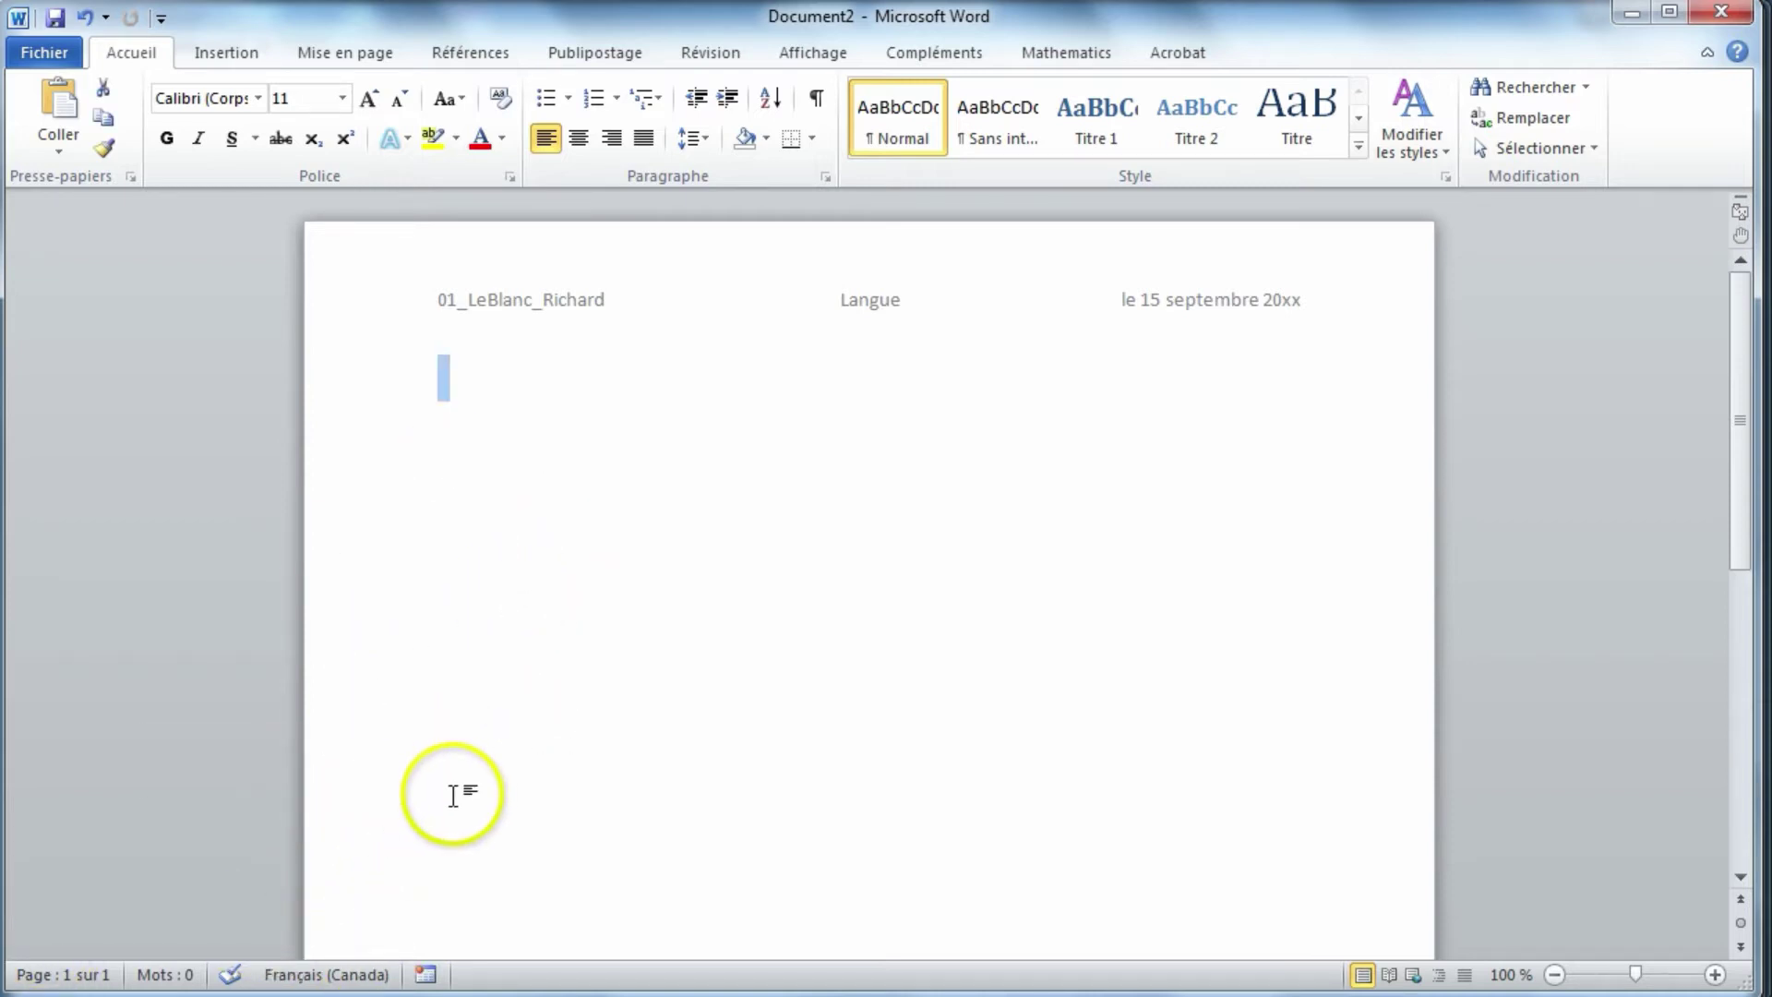
{"action": "left_click", "coordinate": [388, 977]}
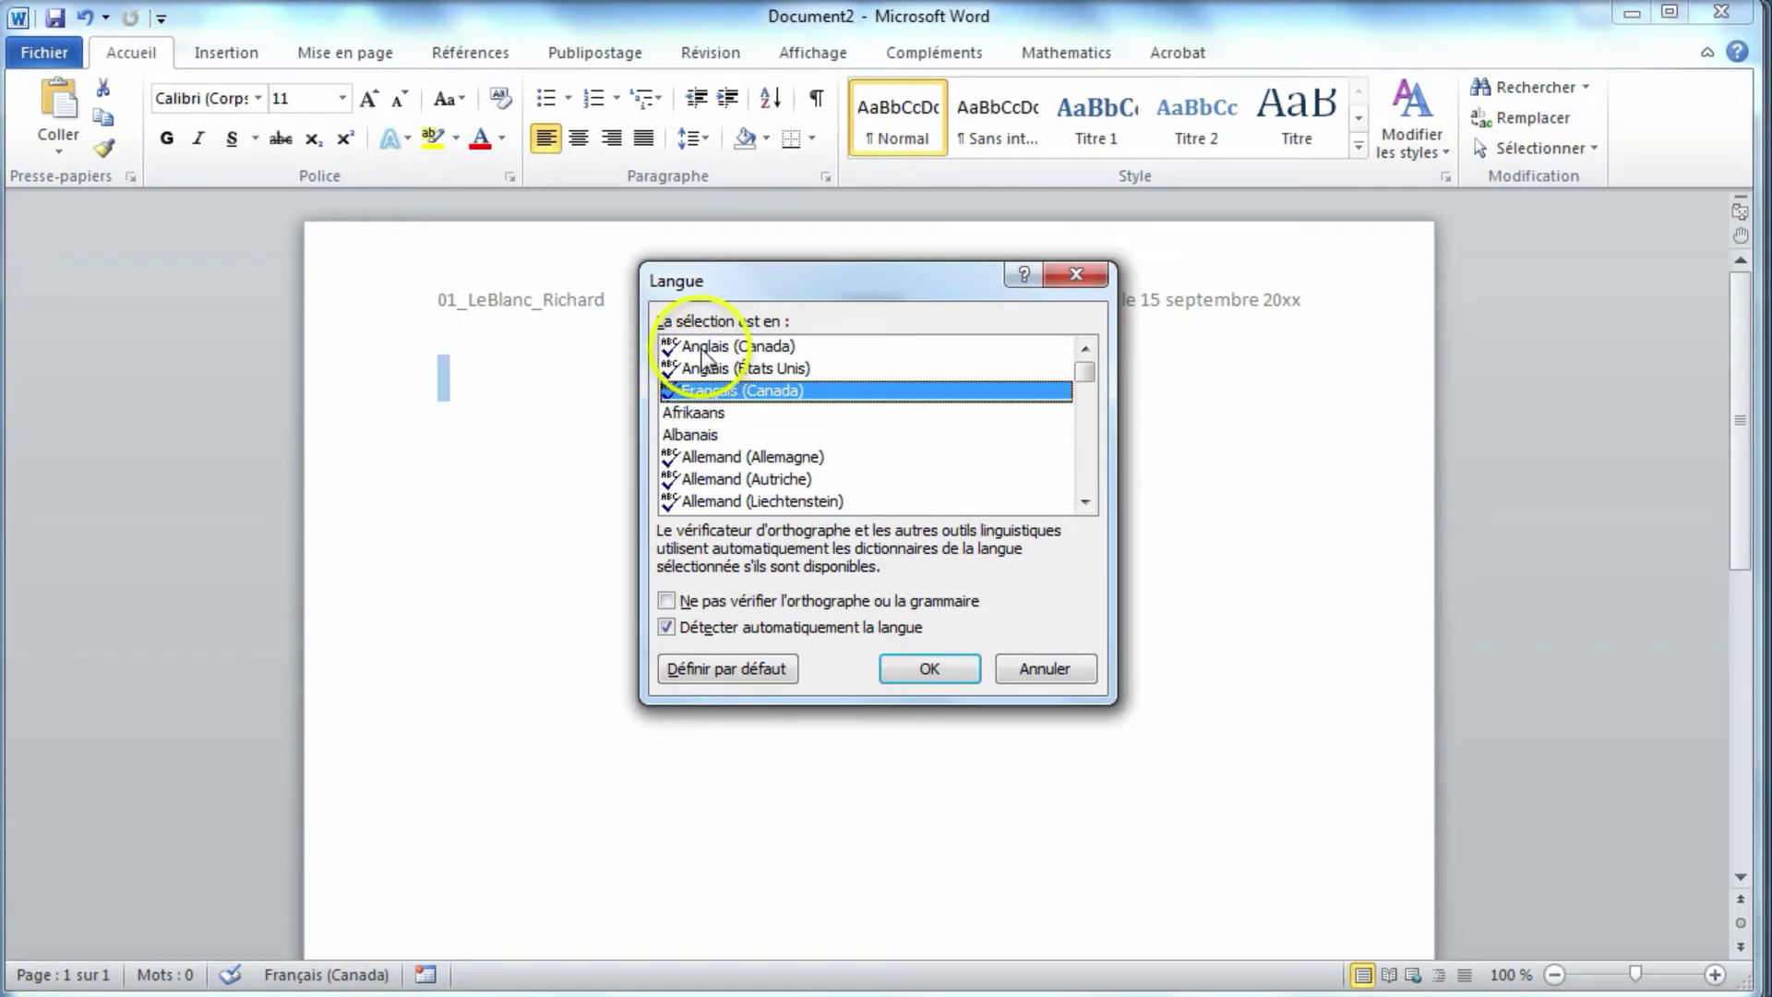
{"action": "left_click", "coordinate": [1083, 434]}
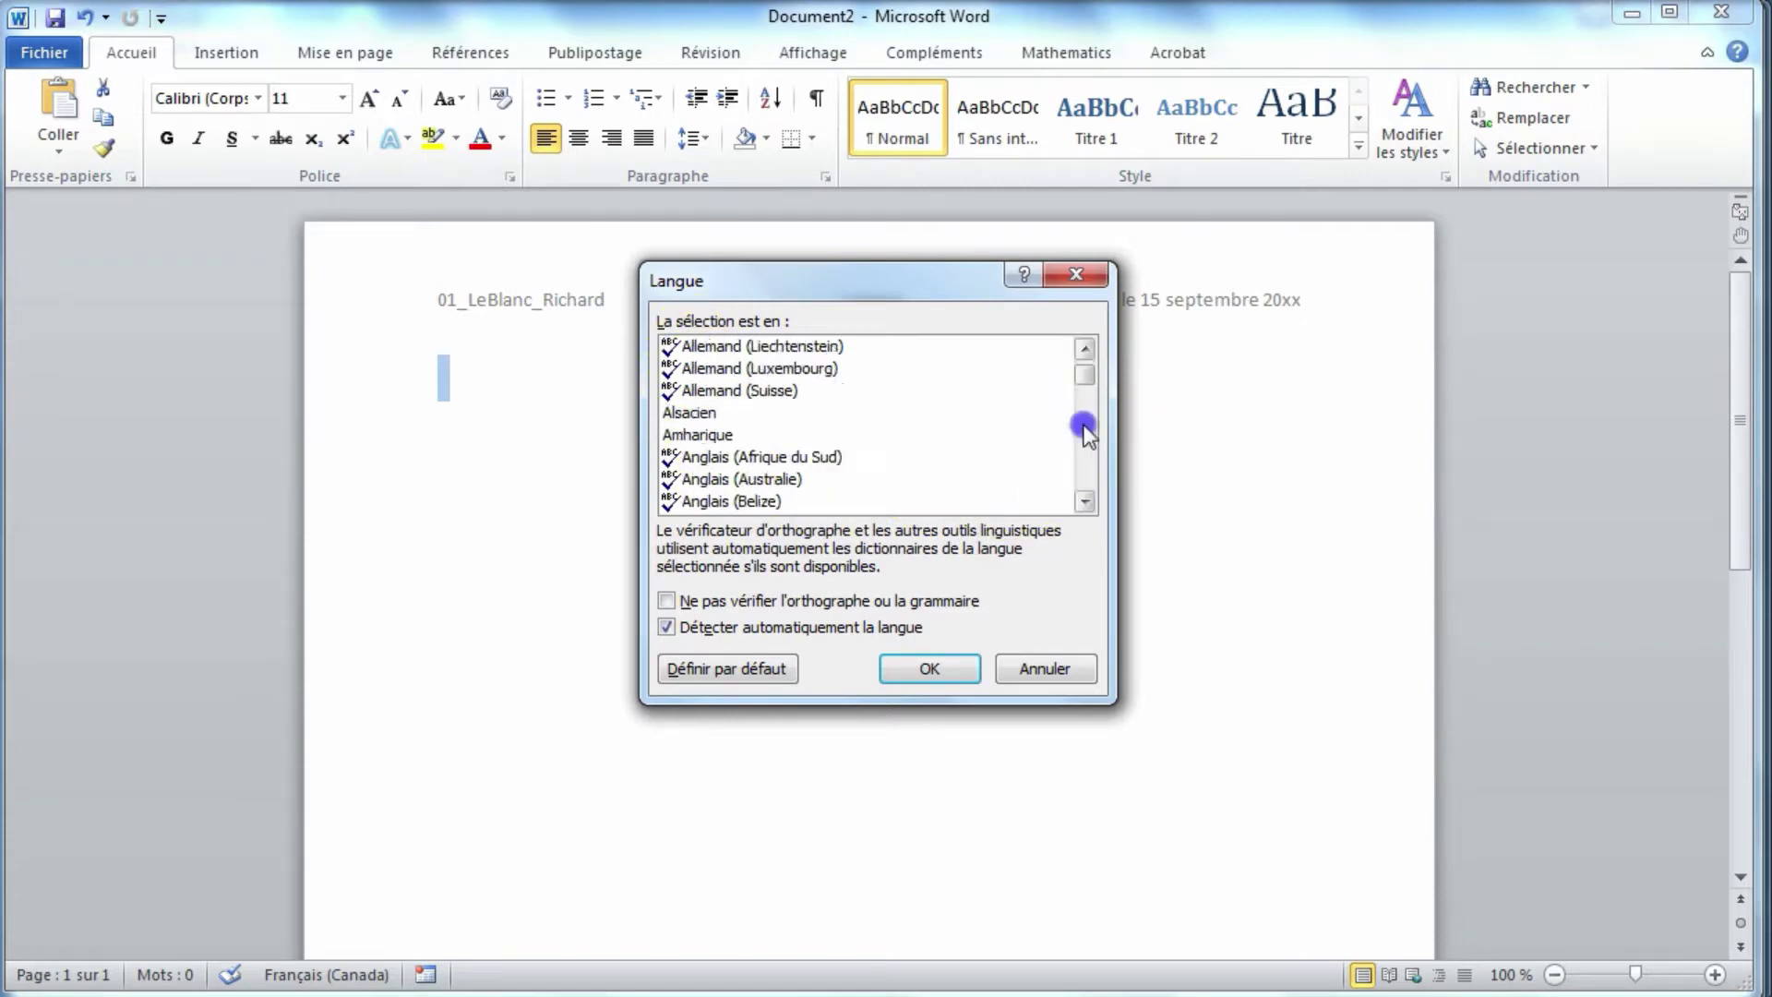
{"action": "left_click", "coordinate": [1084, 434]}
{"action": "left_click", "coordinate": [1083, 434]}
{"action": "left_click", "coordinate": [1030, 666]}
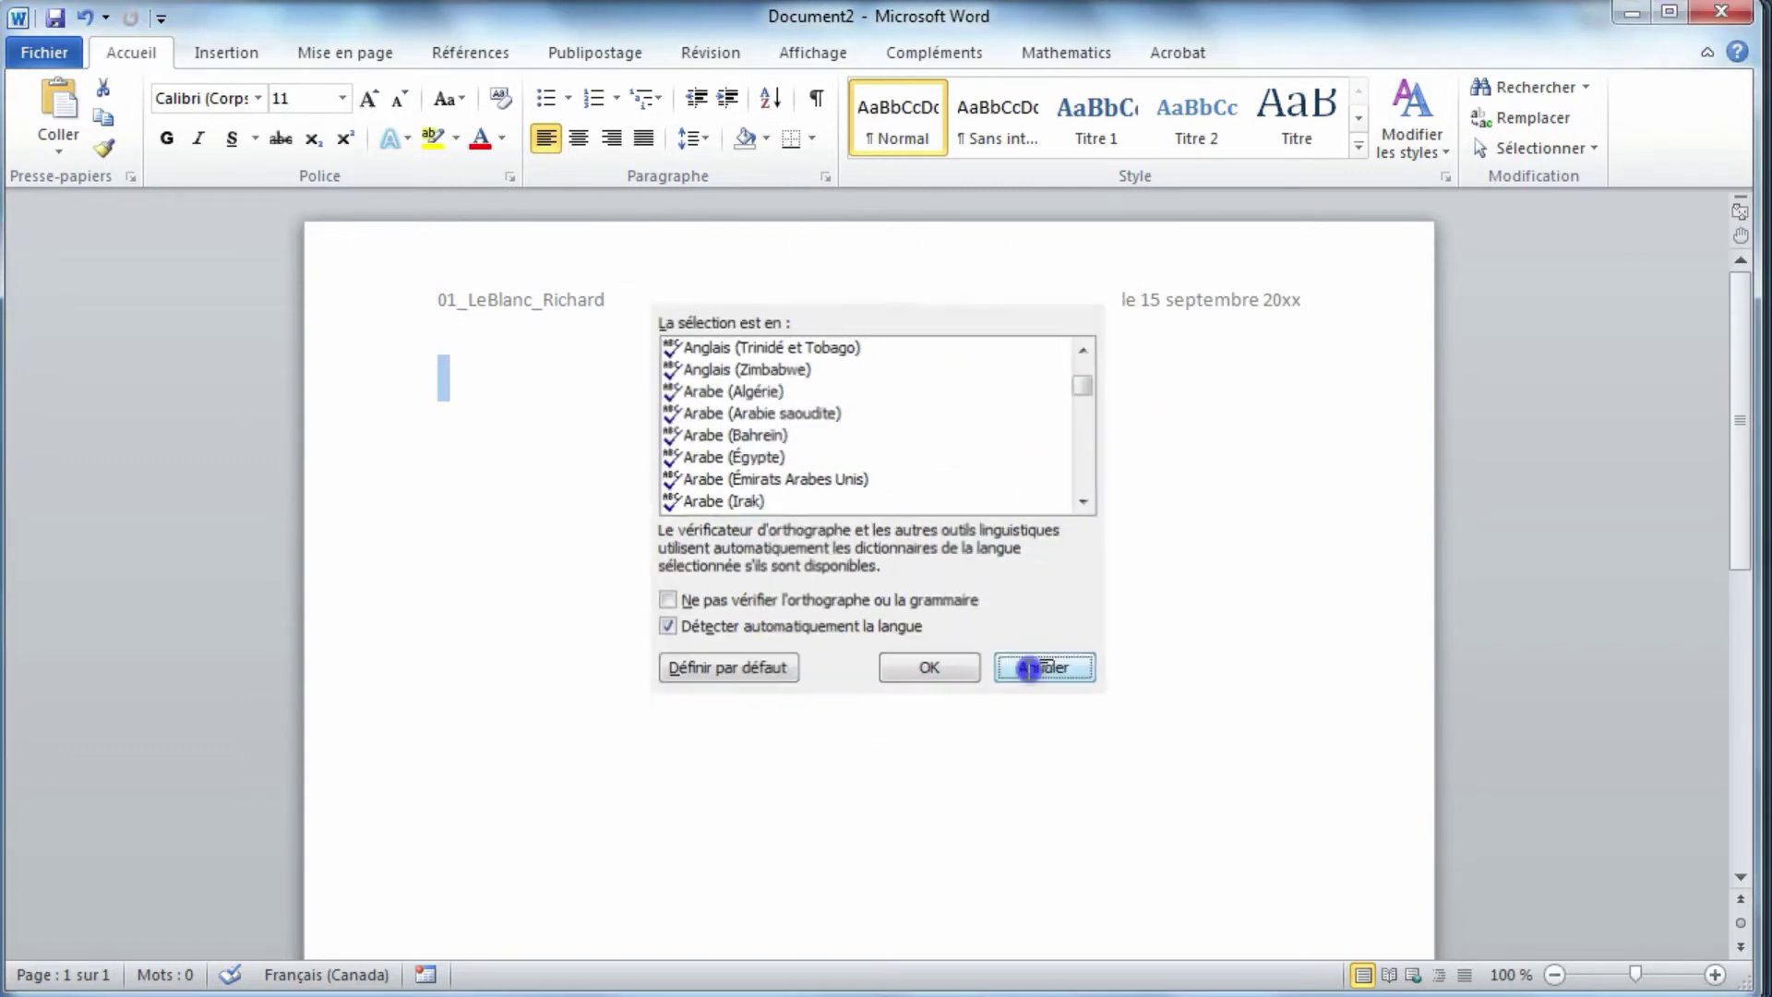
{"action": "left_click", "coordinate": [445, 384]}
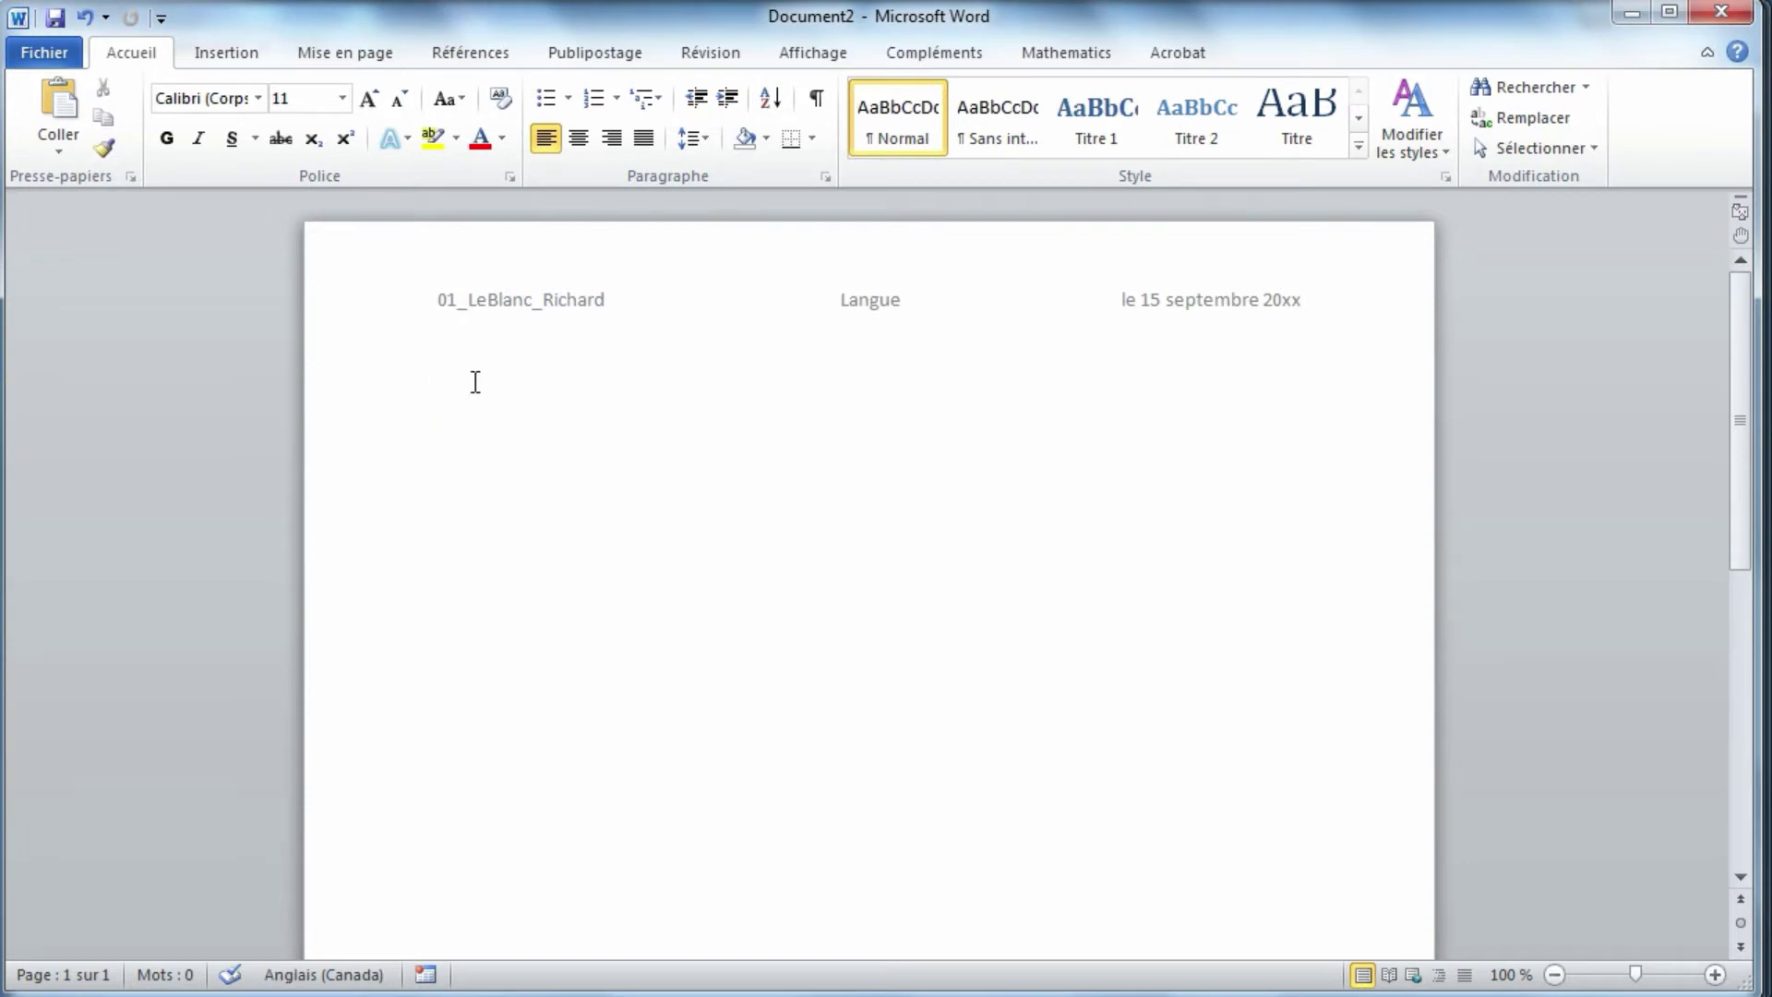
{"action": "left_click", "coordinate": [428, 364]}
Switch to the browser showing Activite_3.pdf and activate the Select Tool on the page with the bilingual fable
{"action": "key", "text": "alt+Tab"}
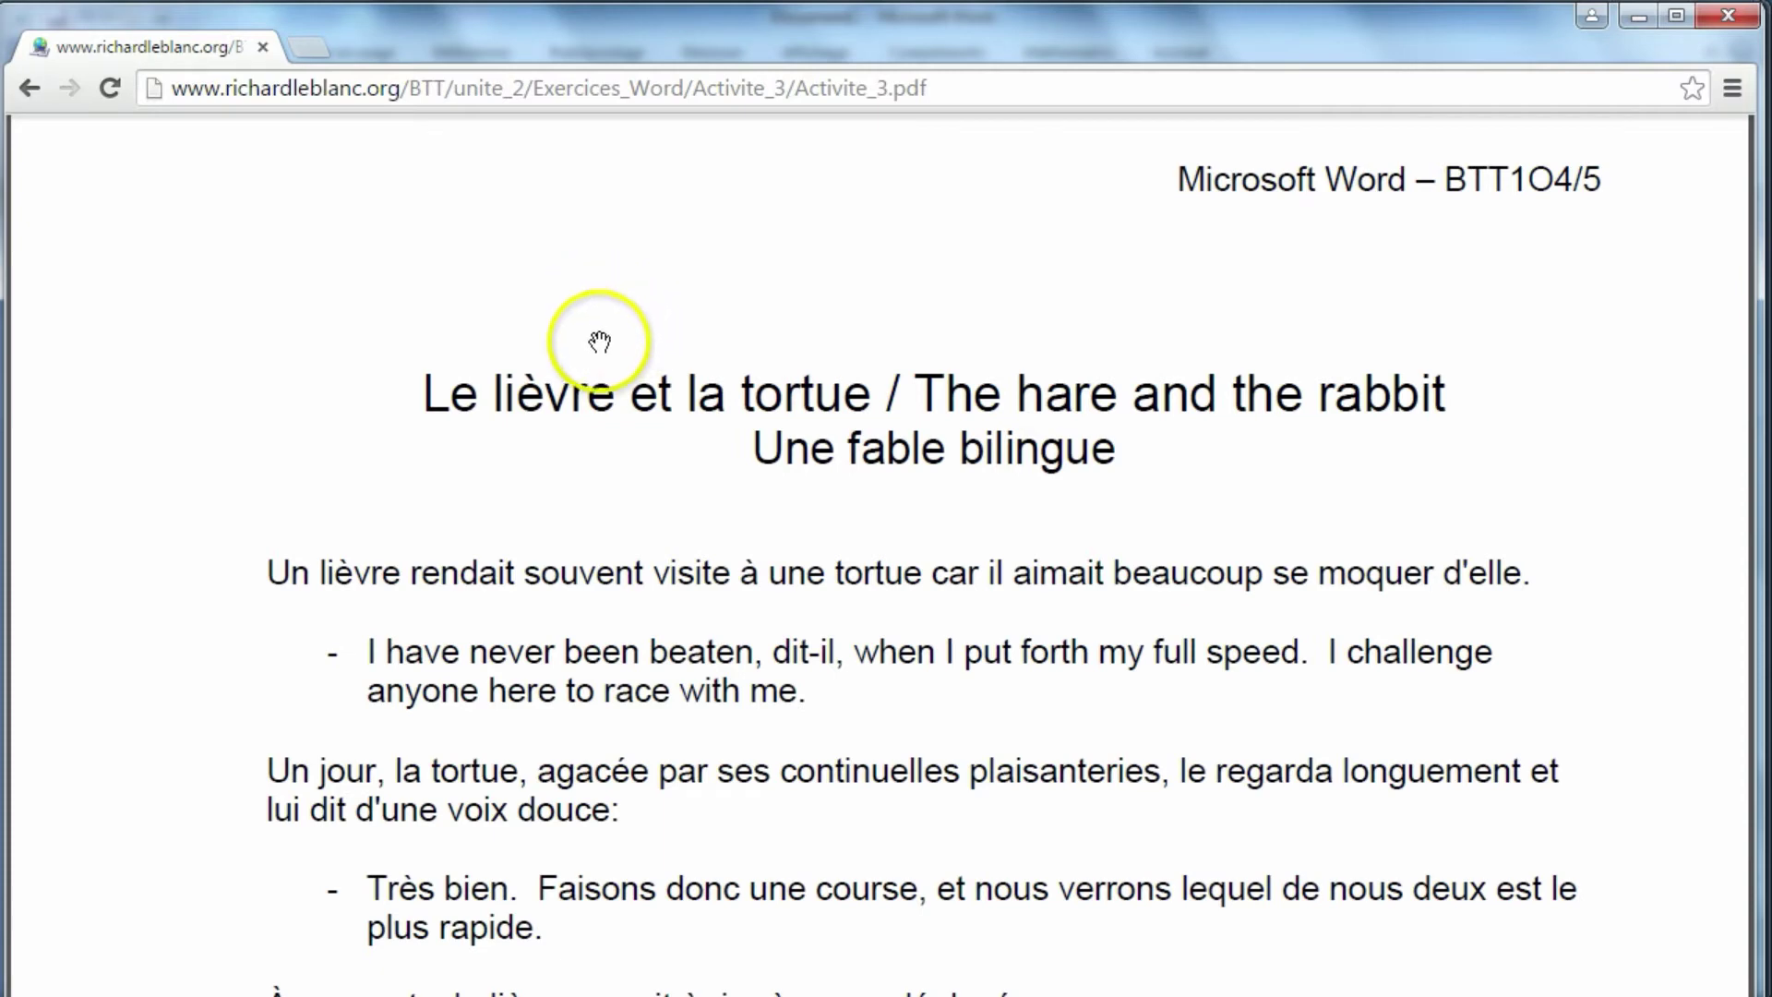
{"action": "left_click_drag", "start_coordinate": [593, 345], "coordinate": [611, 303]}
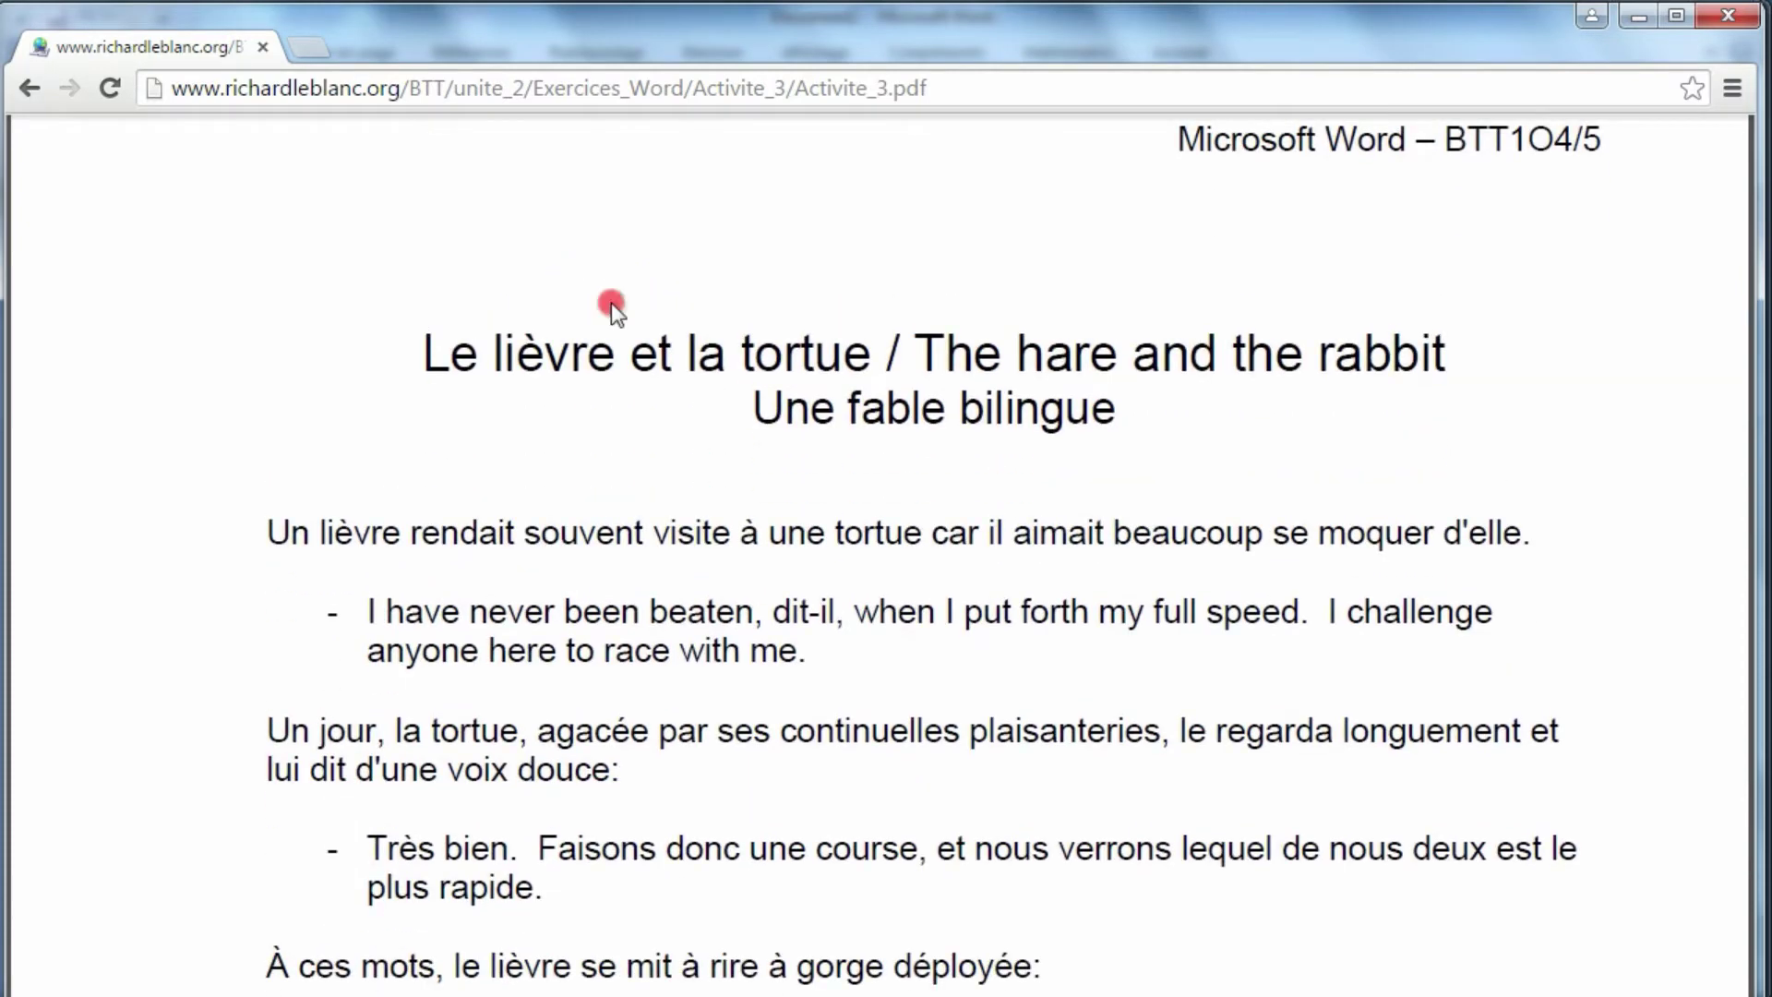
{"action": "right_click", "coordinate": [611, 302]}
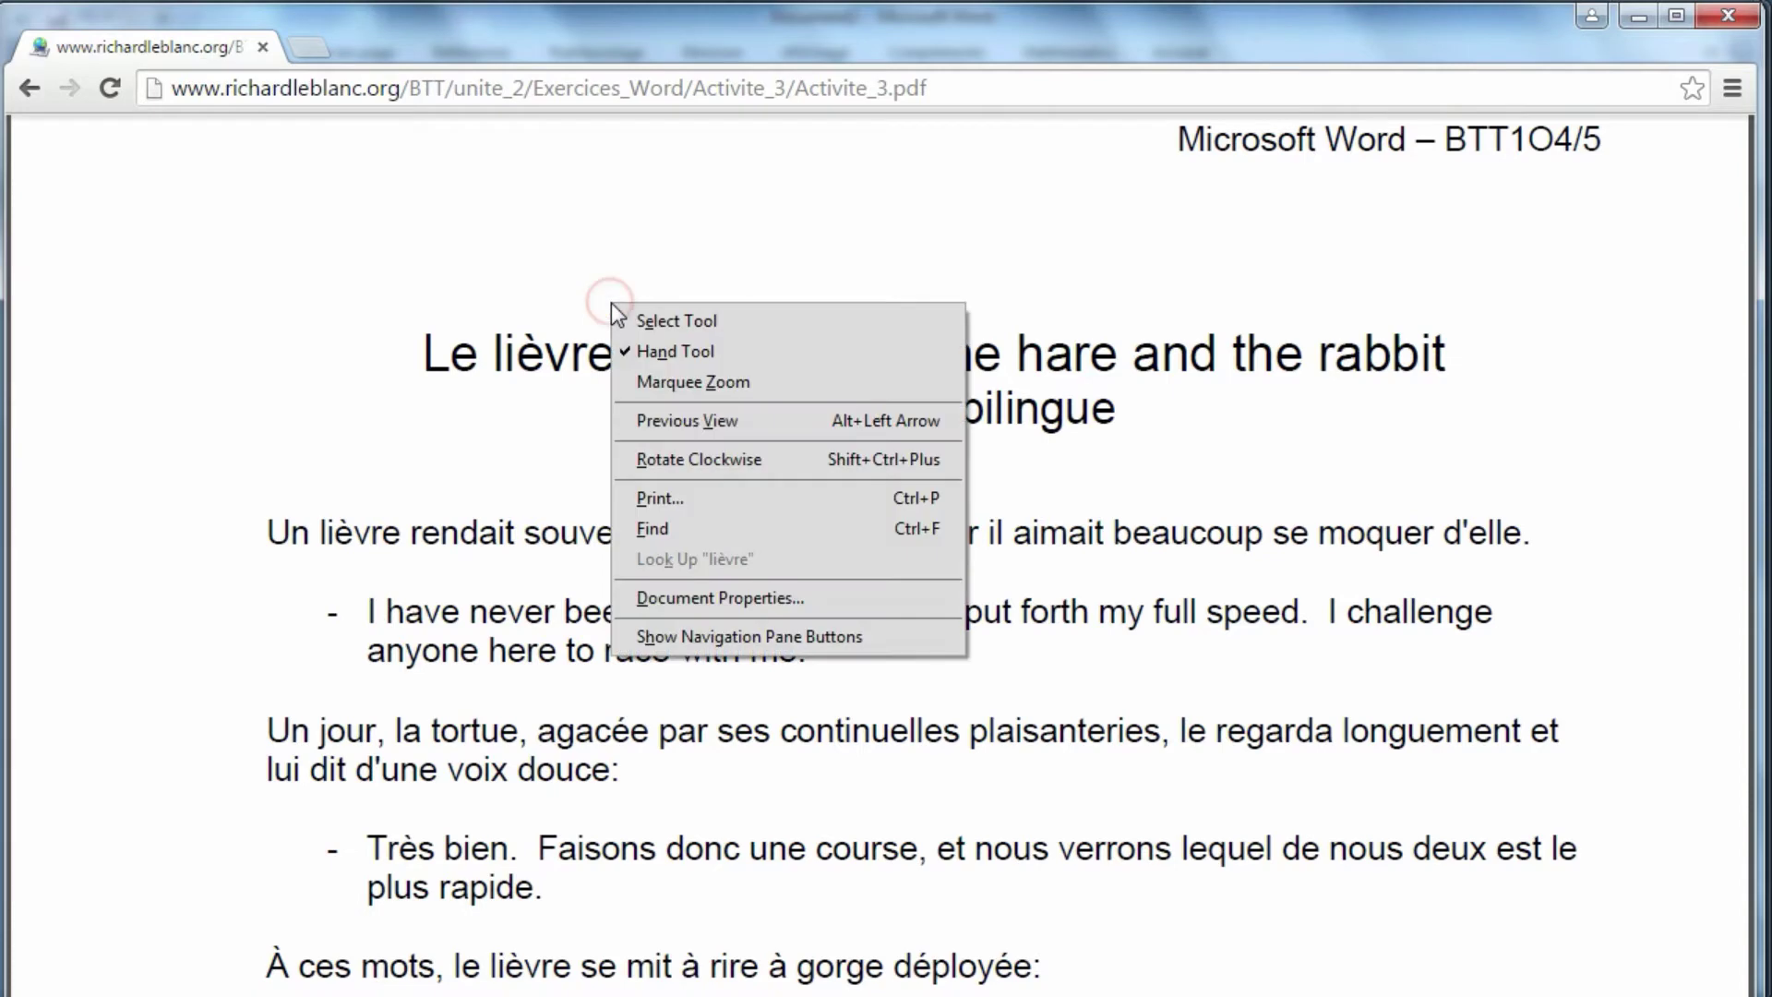
{"action": "left_click", "coordinate": [656, 322]}
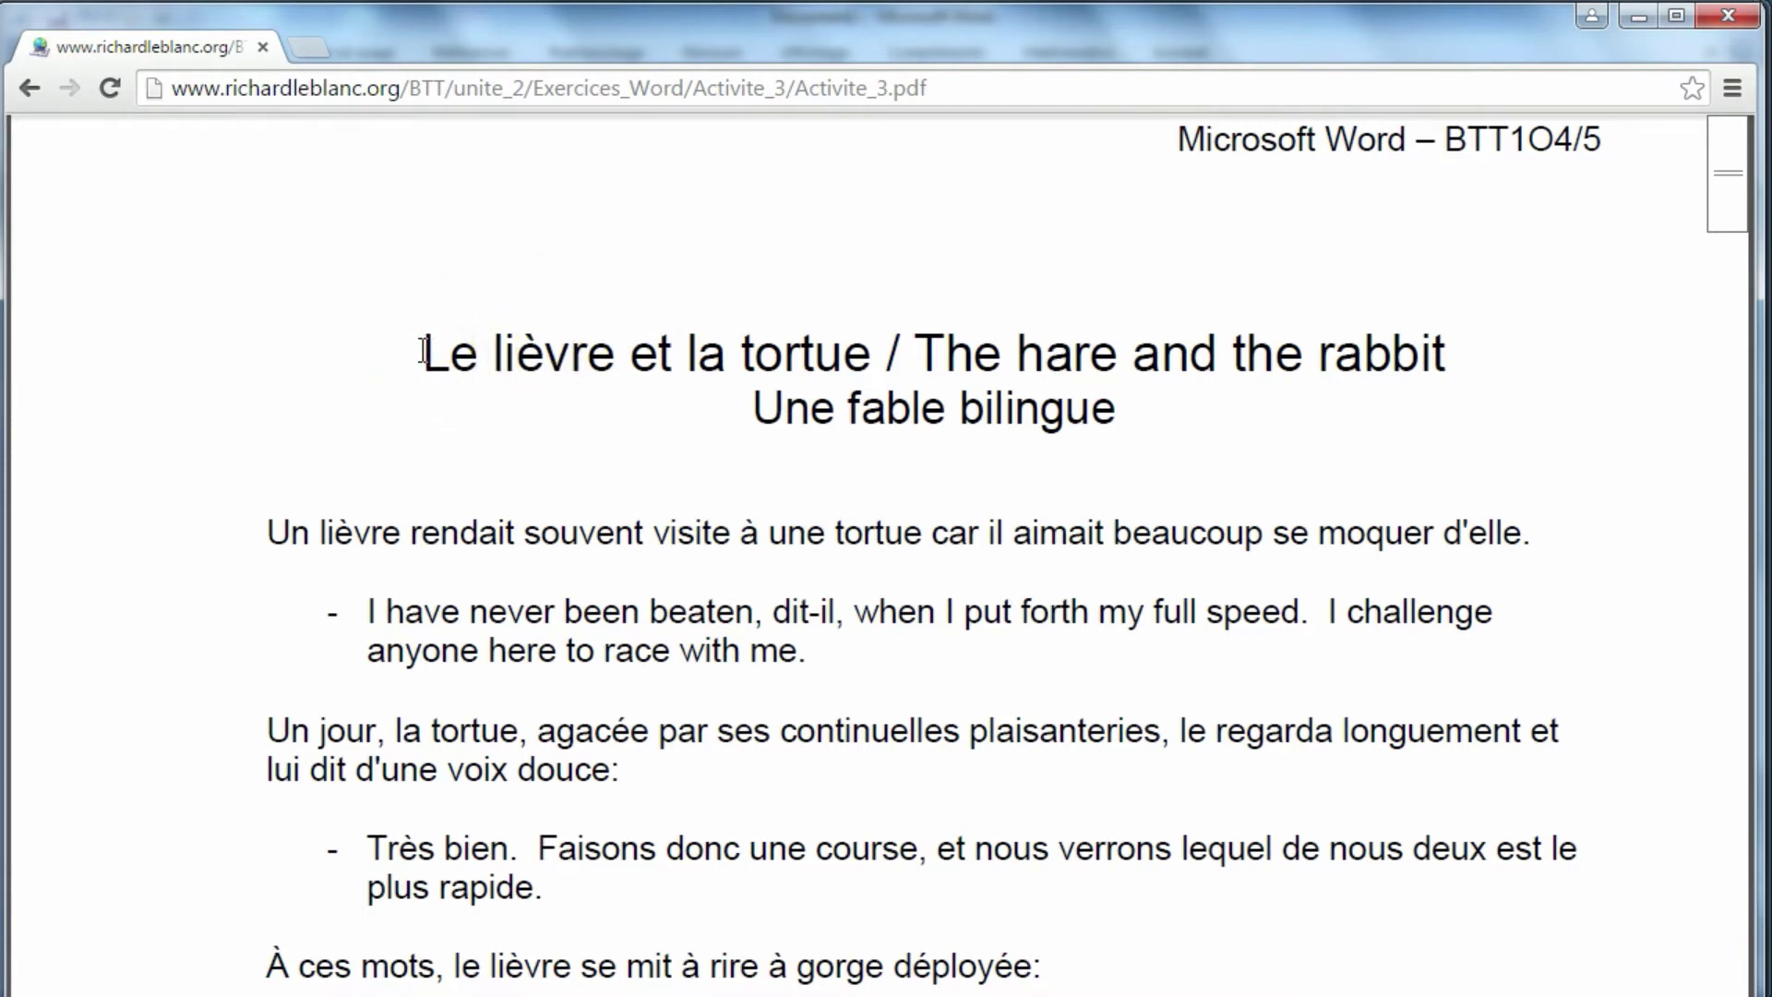
{"action": "left_click_drag", "start_coordinate": [421, 352], "coordinate": [872, 222]}
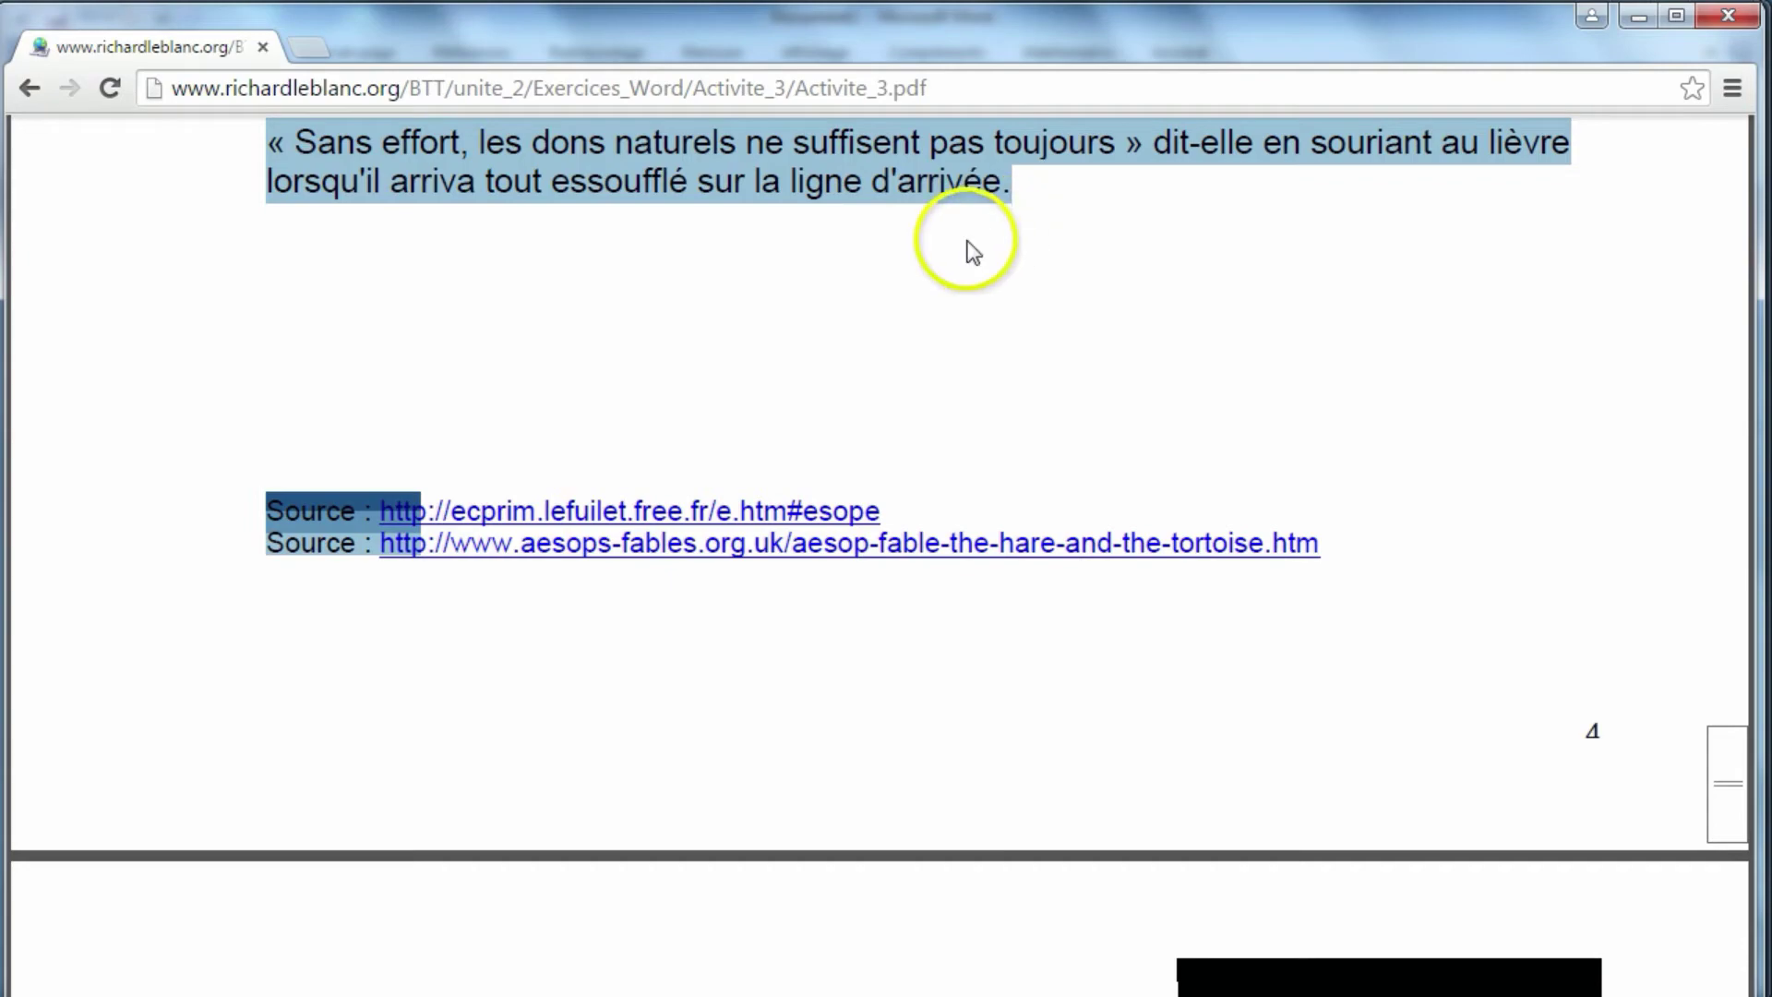
{"action": "left_click", "coordinate": [947, 330]}
{"action": "scroll", "coordinate": [950, 327], "scroll_direction": "up", "scroll_amount": 5}
{"action": "scroll", "coordinate": [950, 326], "scroll_direction": "up", "scroll_amount": 10}
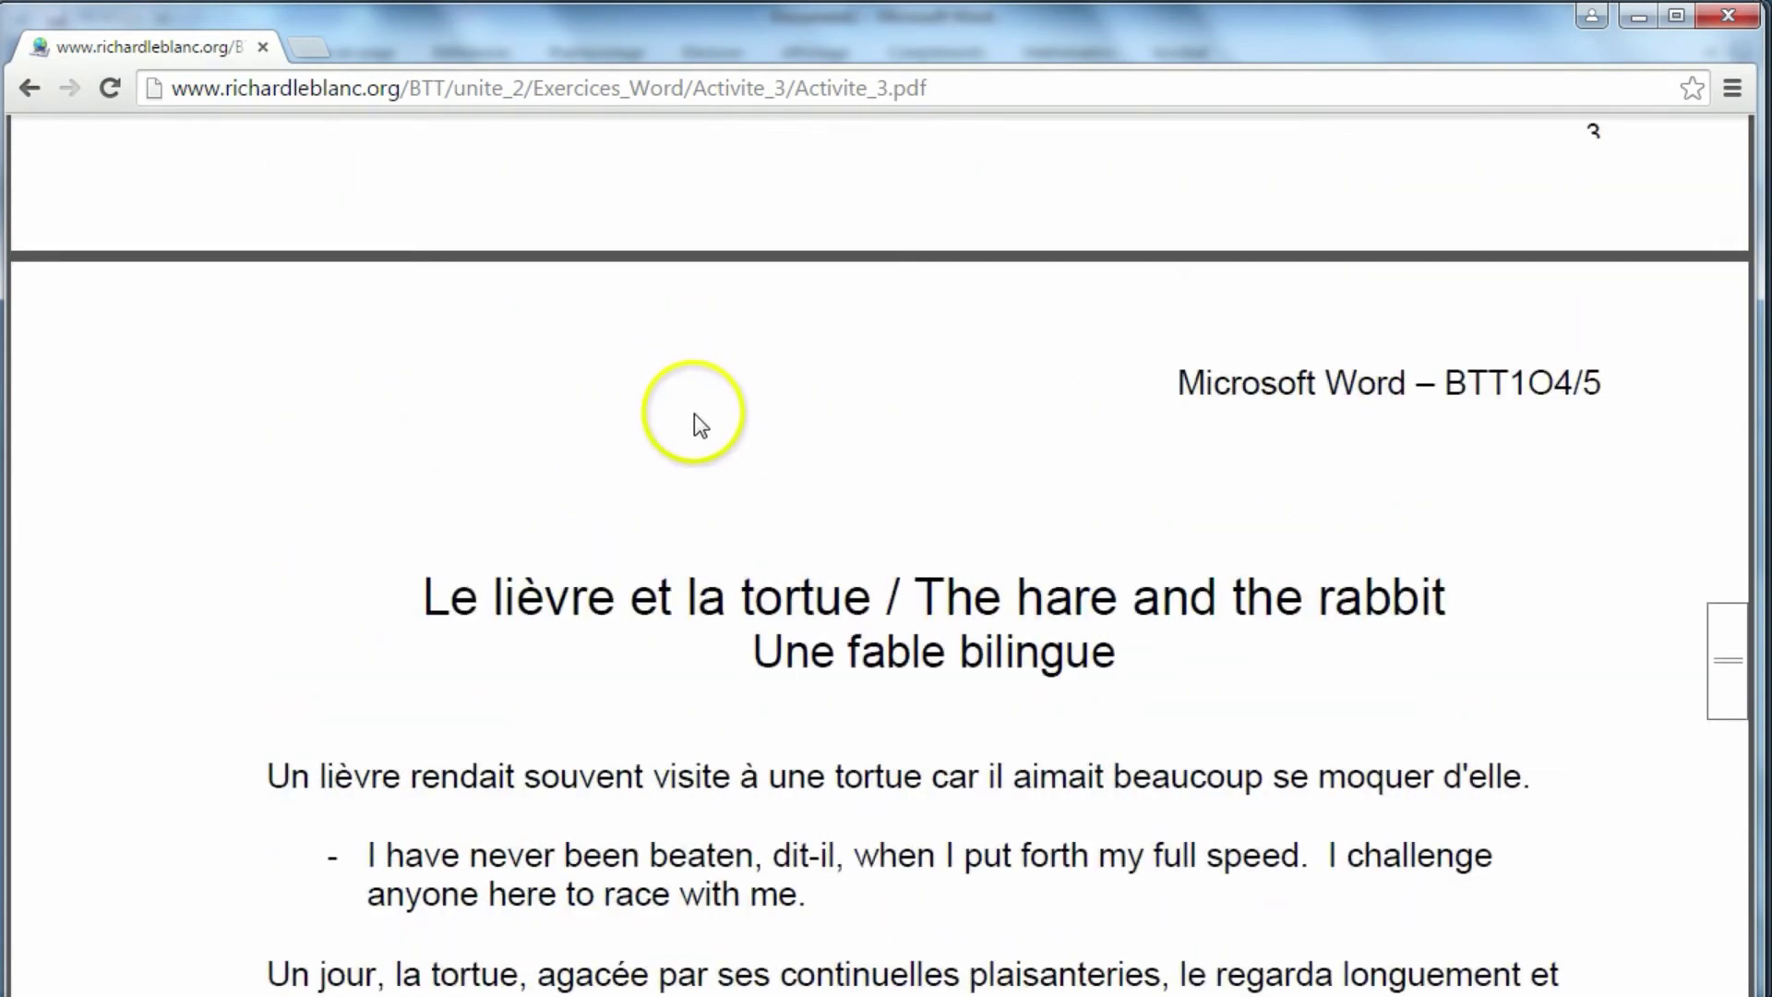
{"action": "scroll", "coordinate": [697, 406], "scroll_direction": "down", "scroll_amount": 2}
{"action": "right_click", "coordinate": [633, 297]}
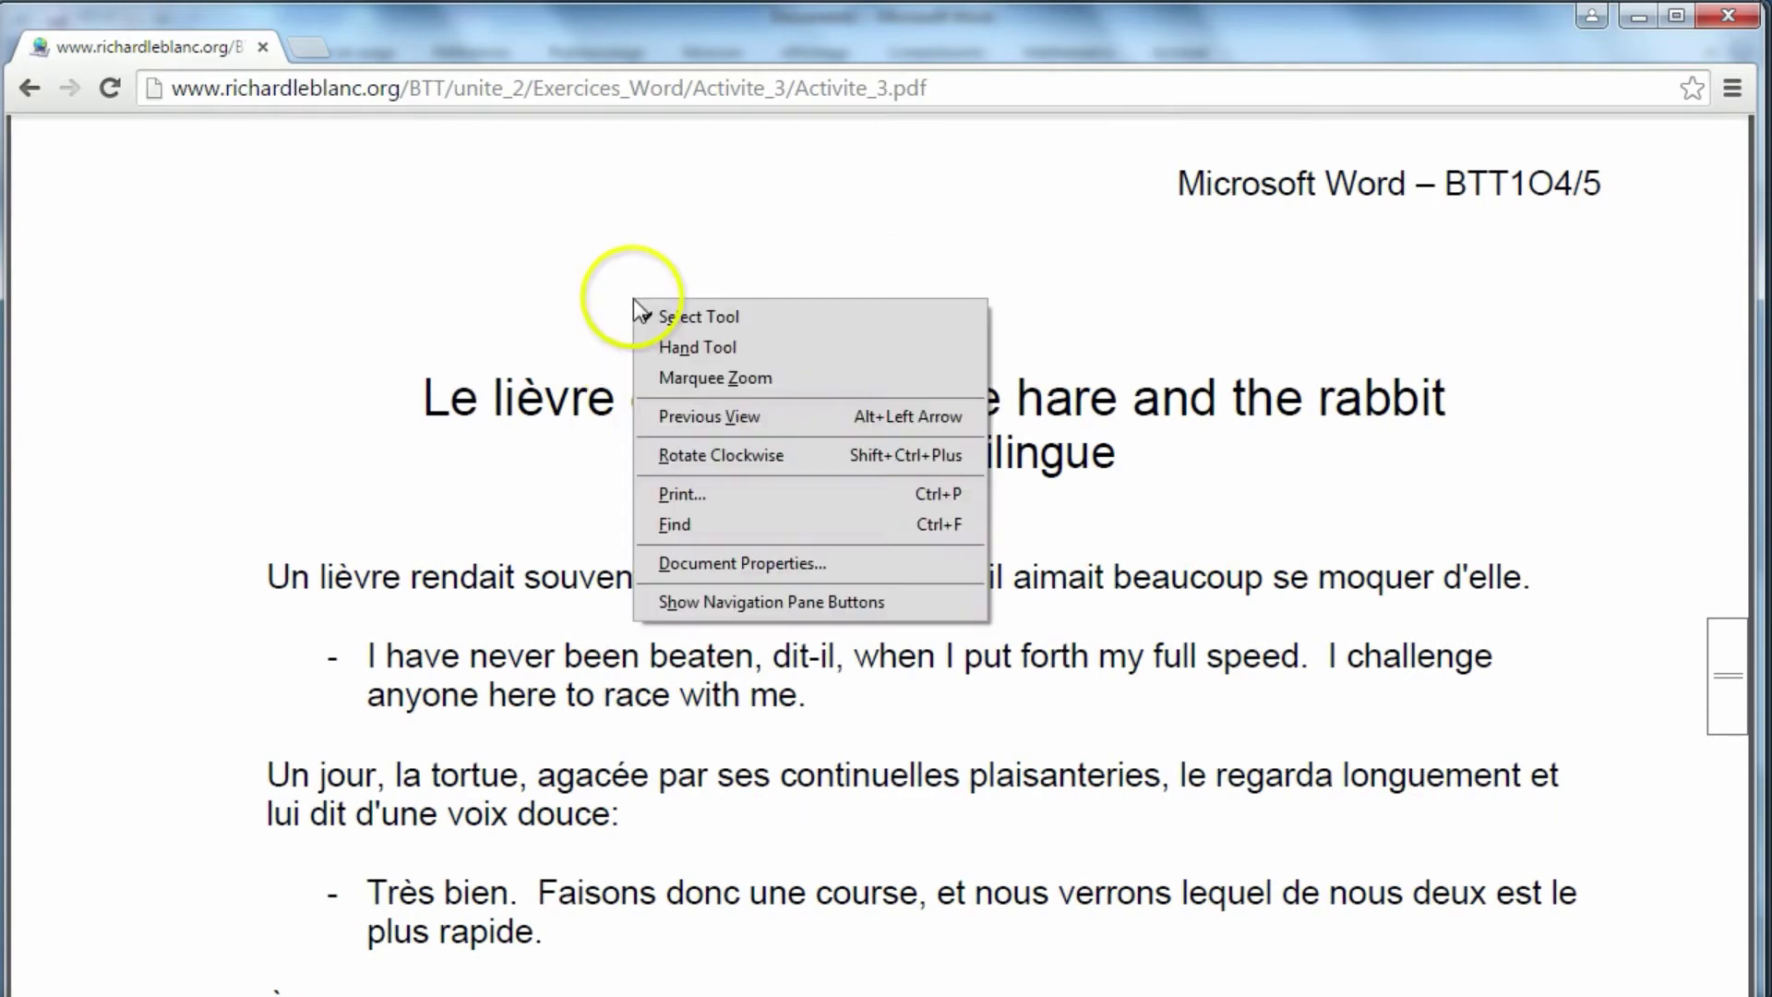
{"action": "left_click", "coordinate": [666, 351]}
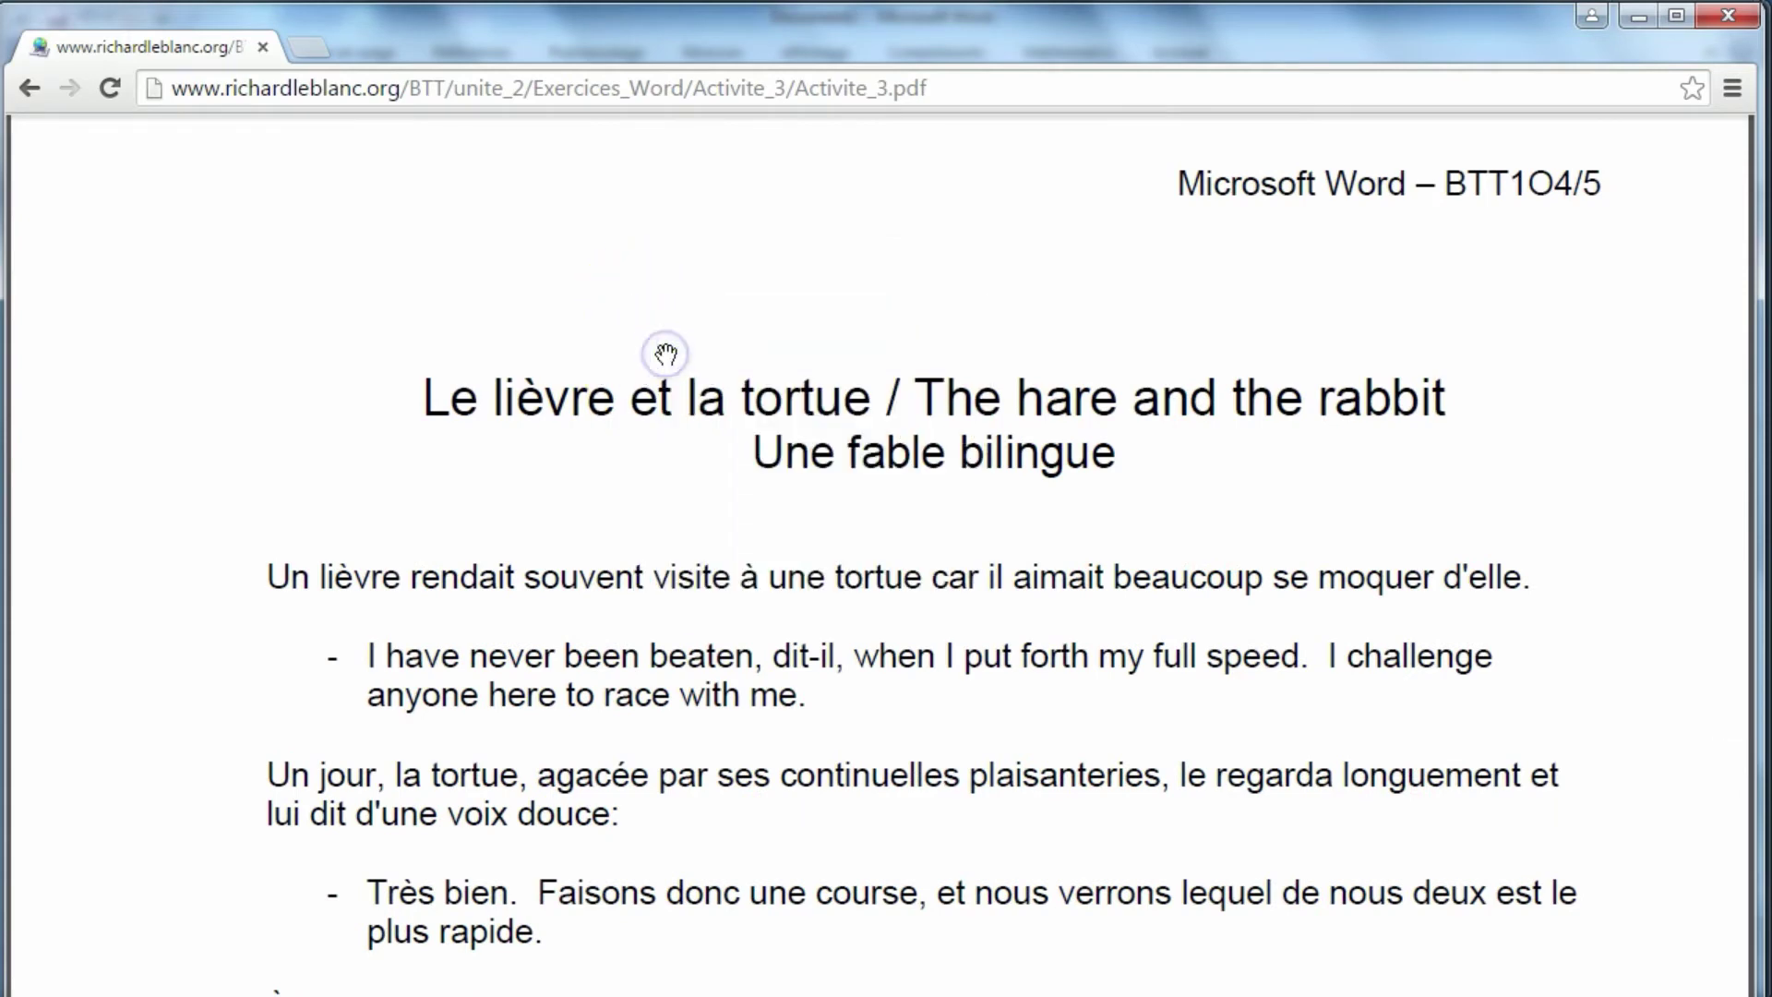
{"action": "left_click", "coordinate": [672, 288]}
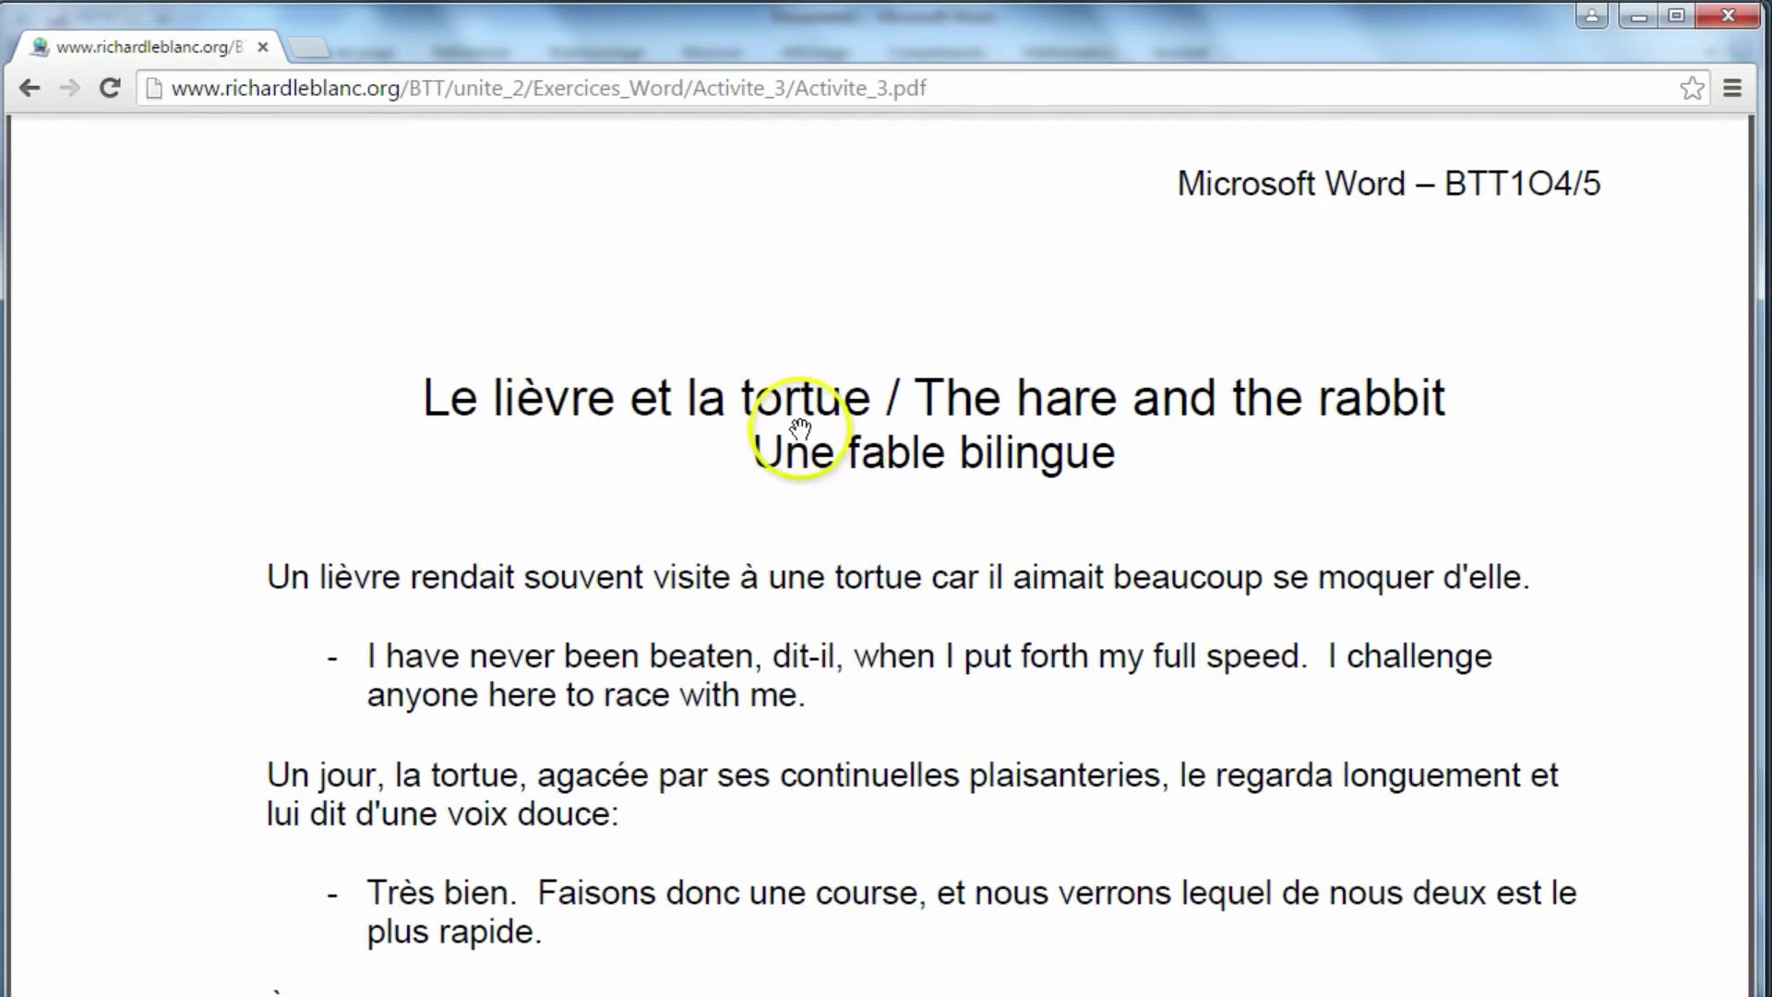
With the Select Tool, copy the fable's text from the title "Le lièvre et la tortue" through its last paragraph
{"action": "right_click", "coordinate": [613, 318]}
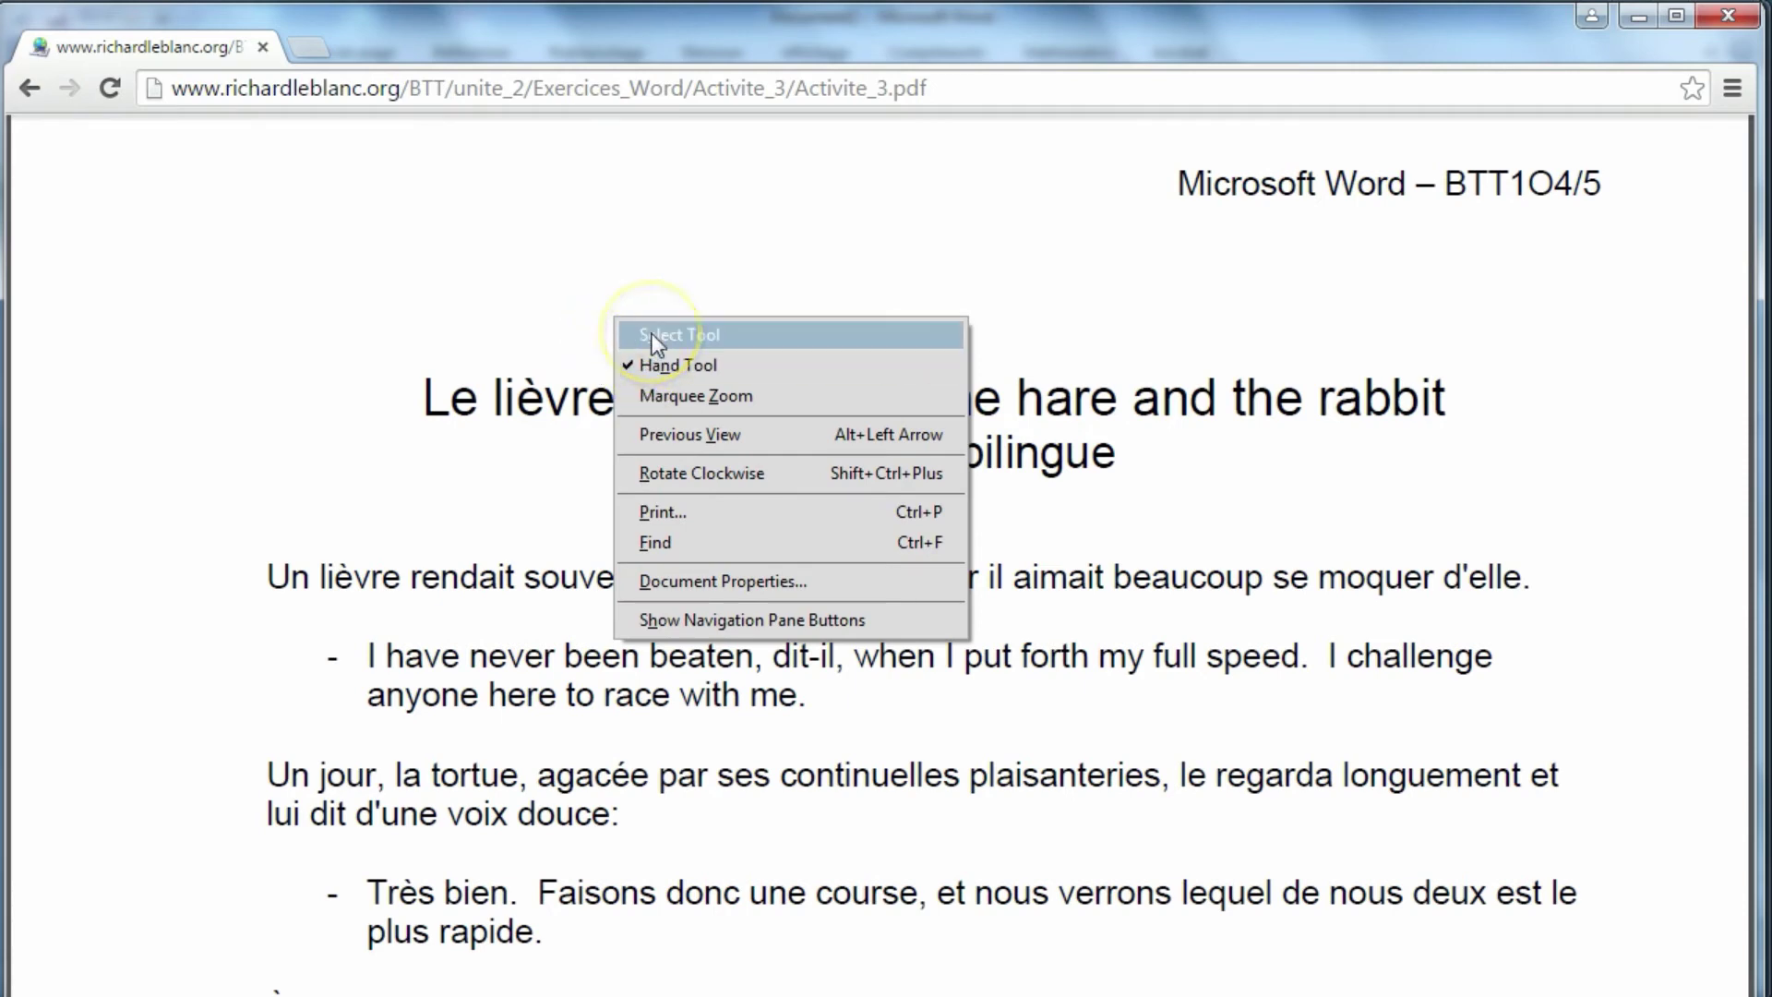
{"action": "left_click", "coordinate": [652, 334]}
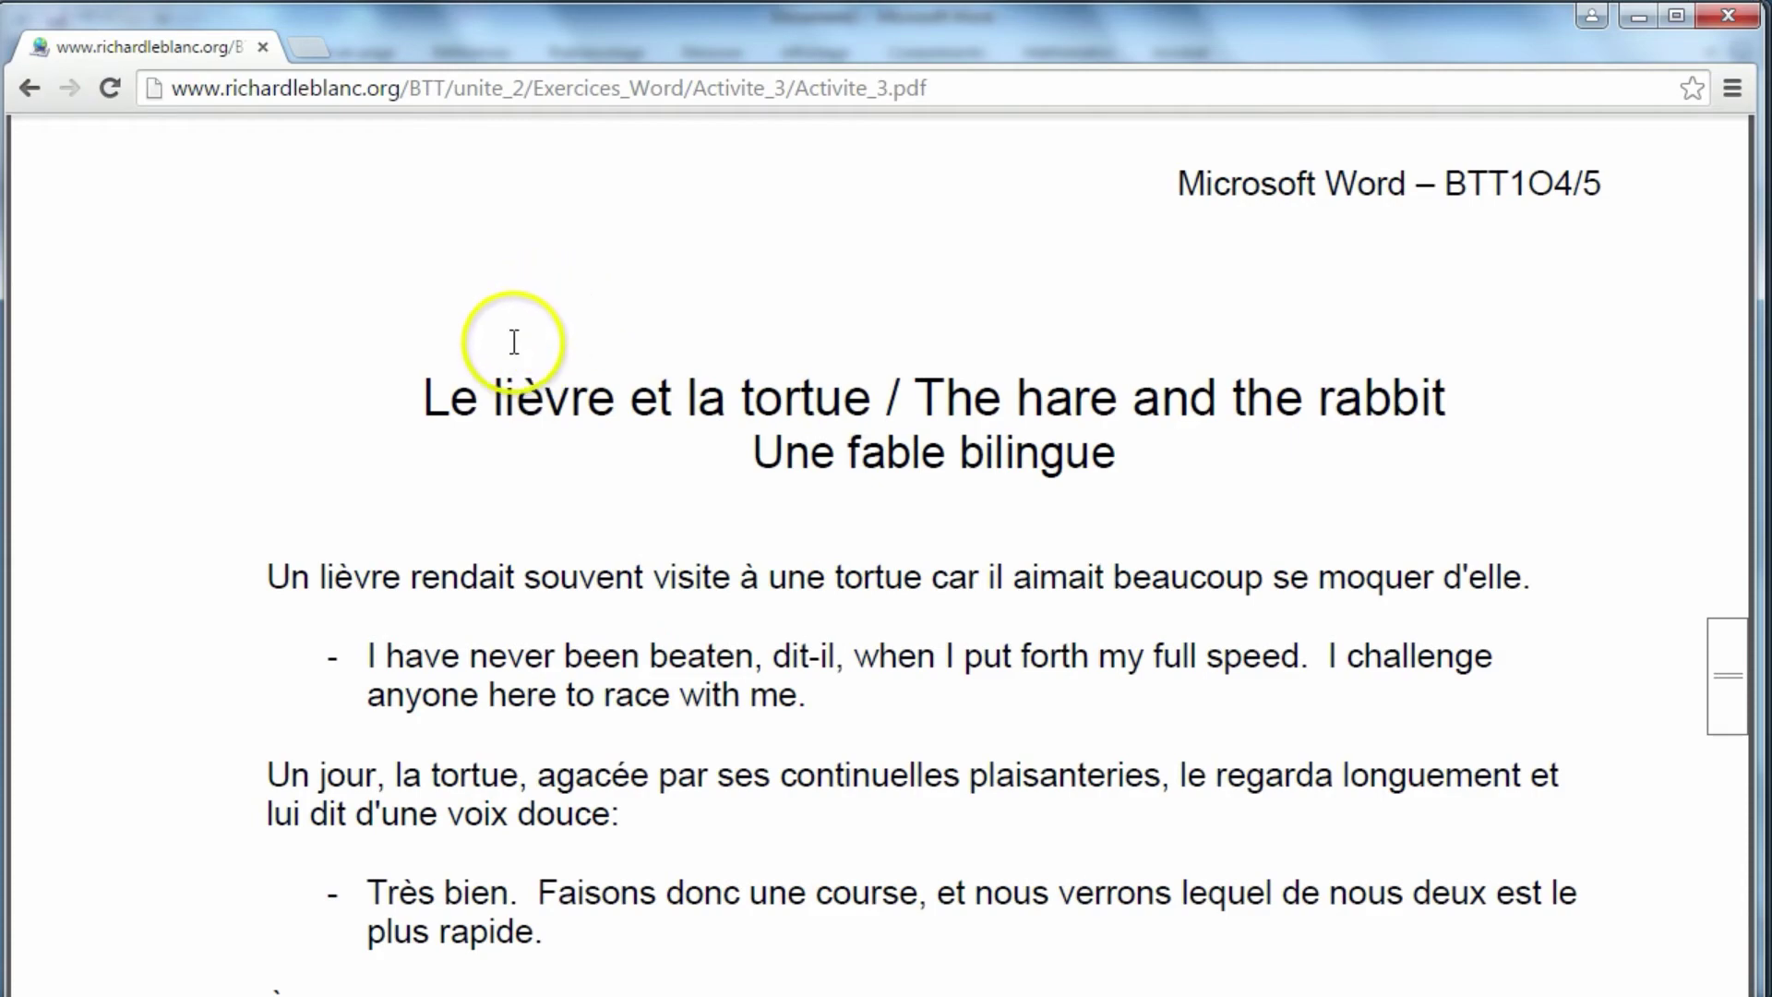
{"action": "left_click", "coordinate": [423, 398]}
{"action": "left_click_drag", "start_coordinate": [467, 461], "coordinate": [1020, 589]}
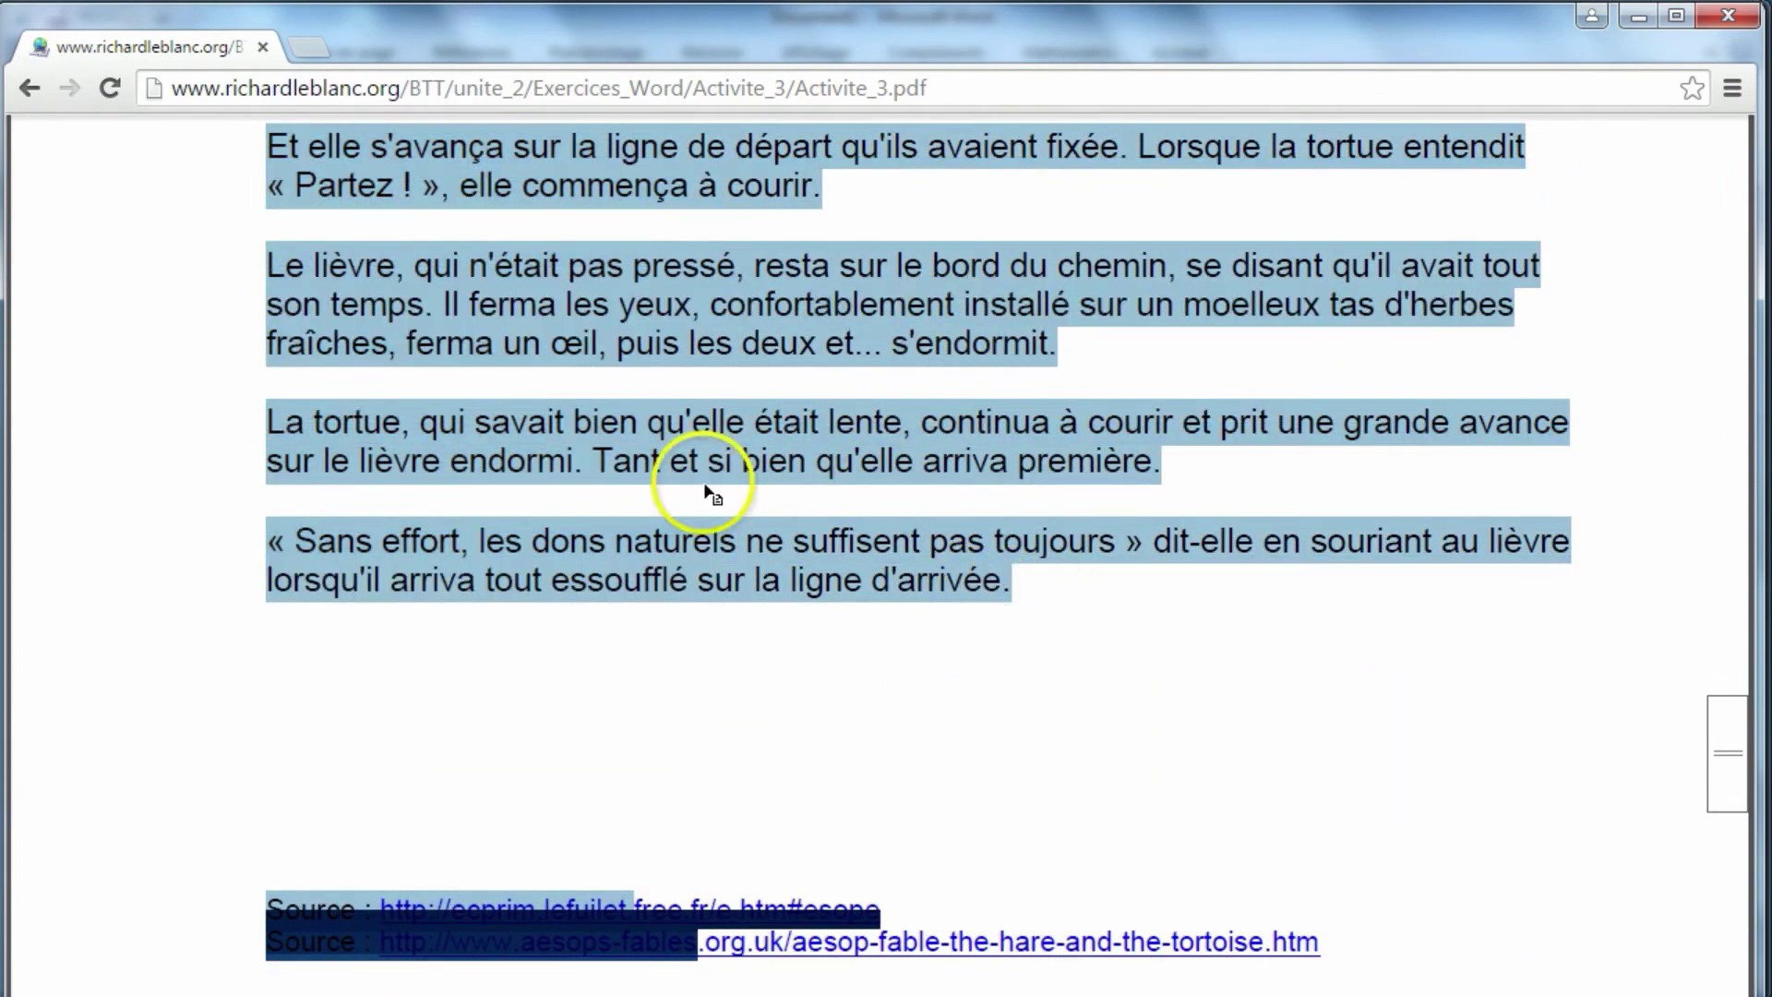
{"action": "right_click", "coordinate": [546, 323]}
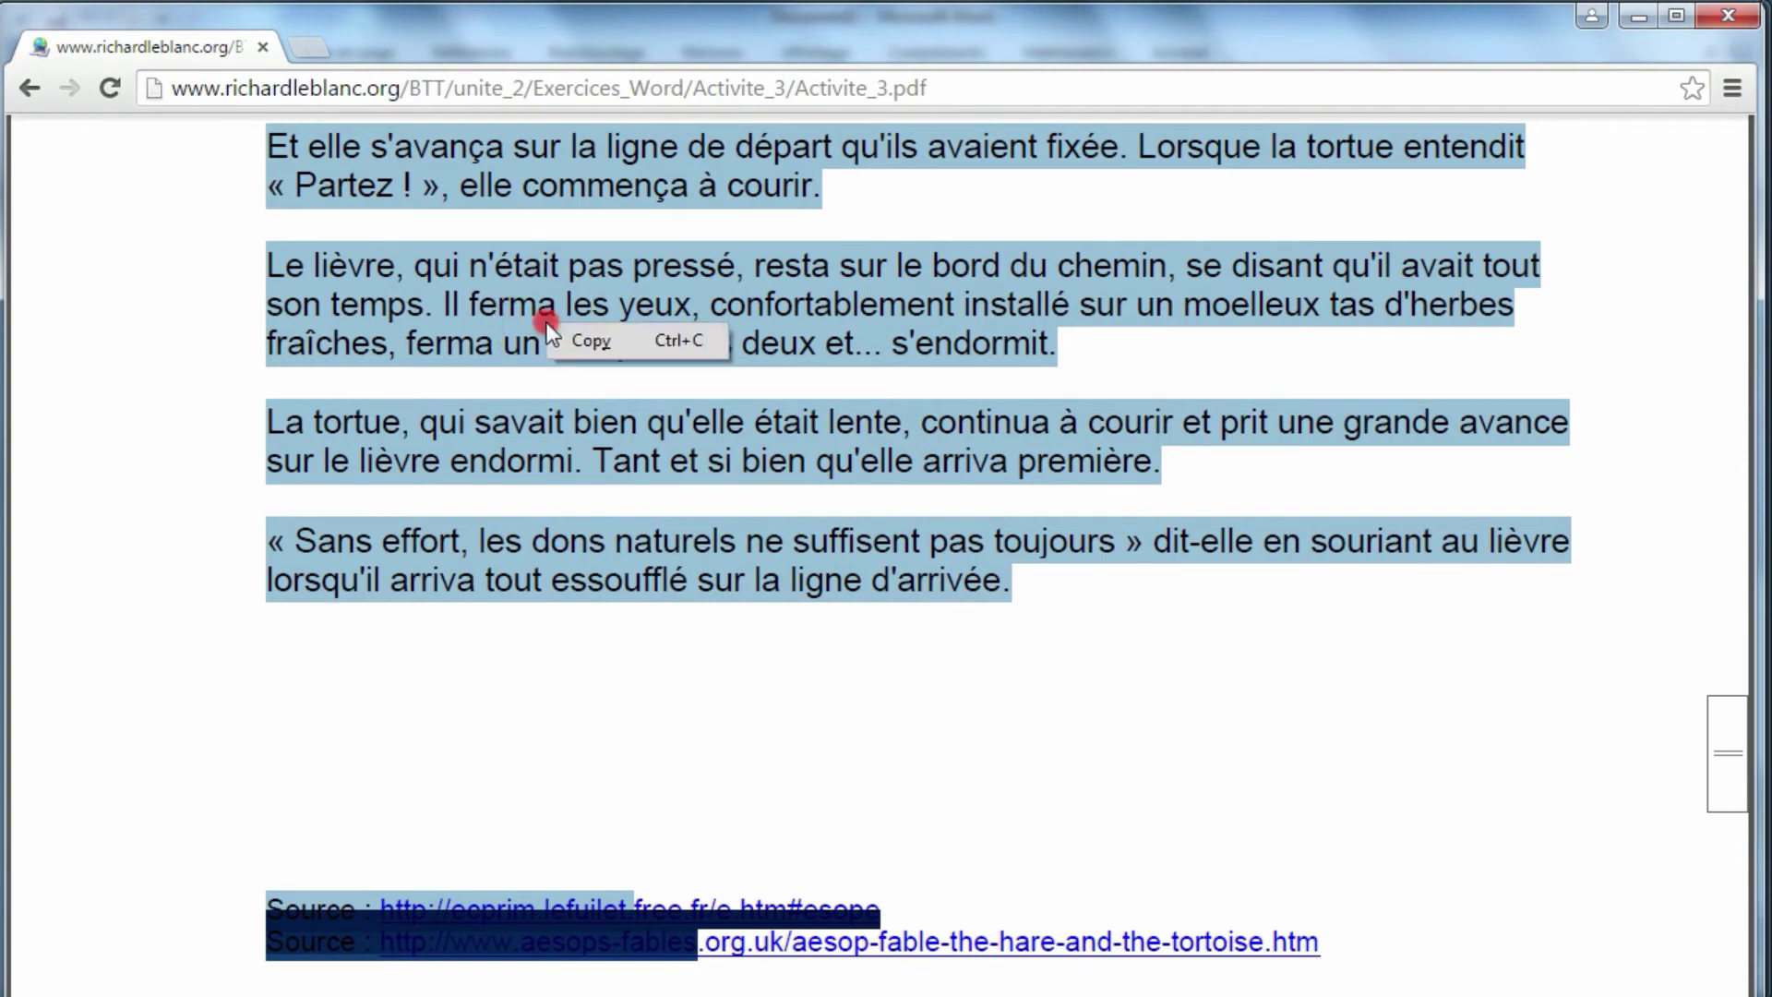
{"action": "left_click", "coordinate": [576, 341]}
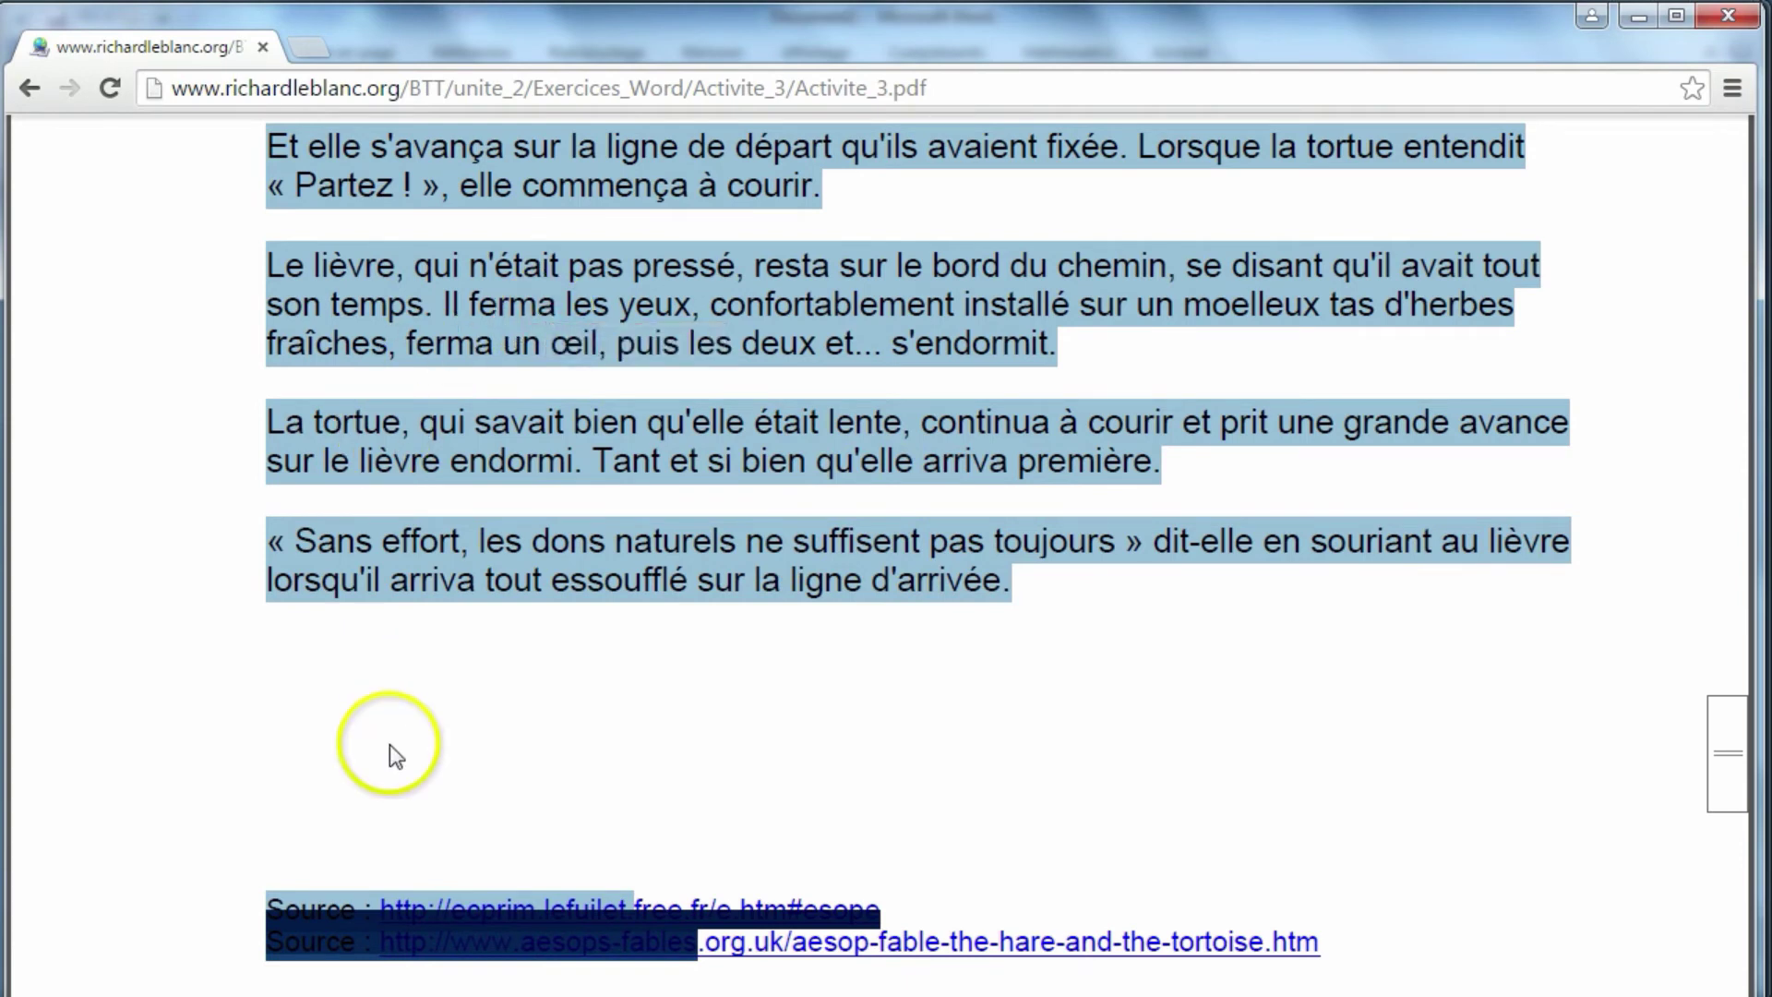
Switch to Microsoft Word and paste the copied fable into the empty document body, keeping the source formatting
{"action": "mouse_move", "coordinate": [491, 995]}
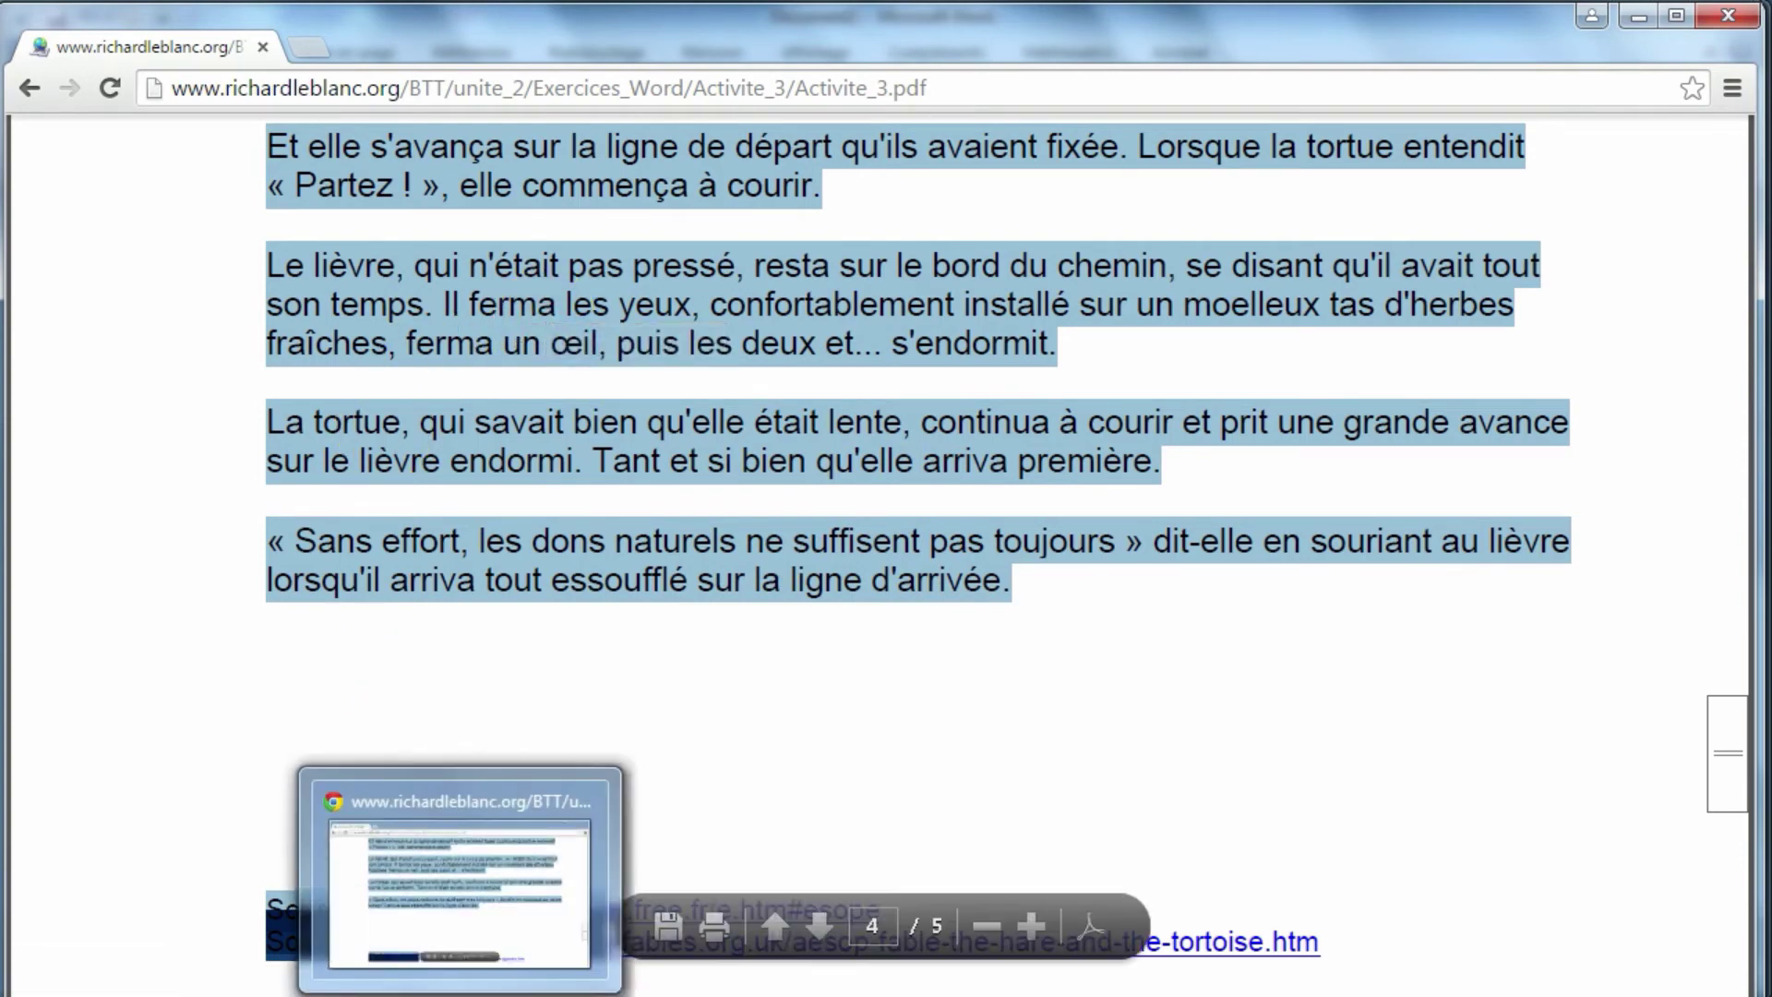
{"action": "left_click", "coordinate": [646, 936]}
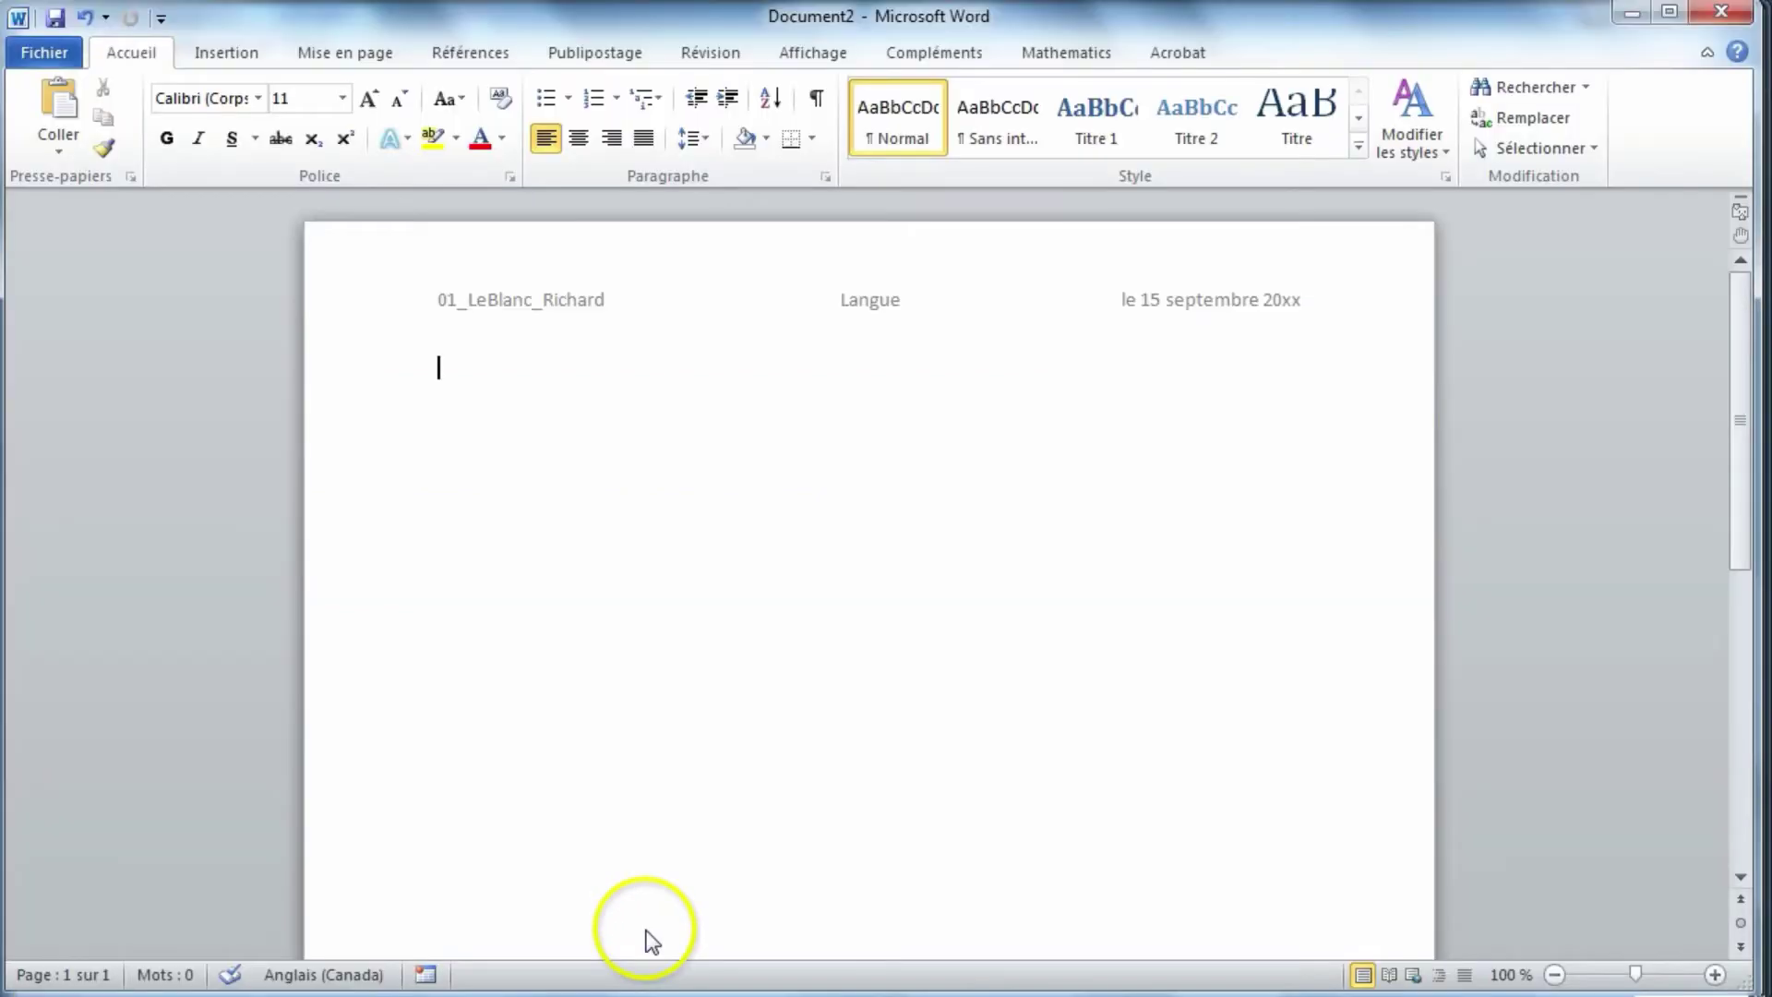
{"action": "left_click", "coordinate": [447, 397]}
{"action": "right_click", "coordinate": [448, 397]}
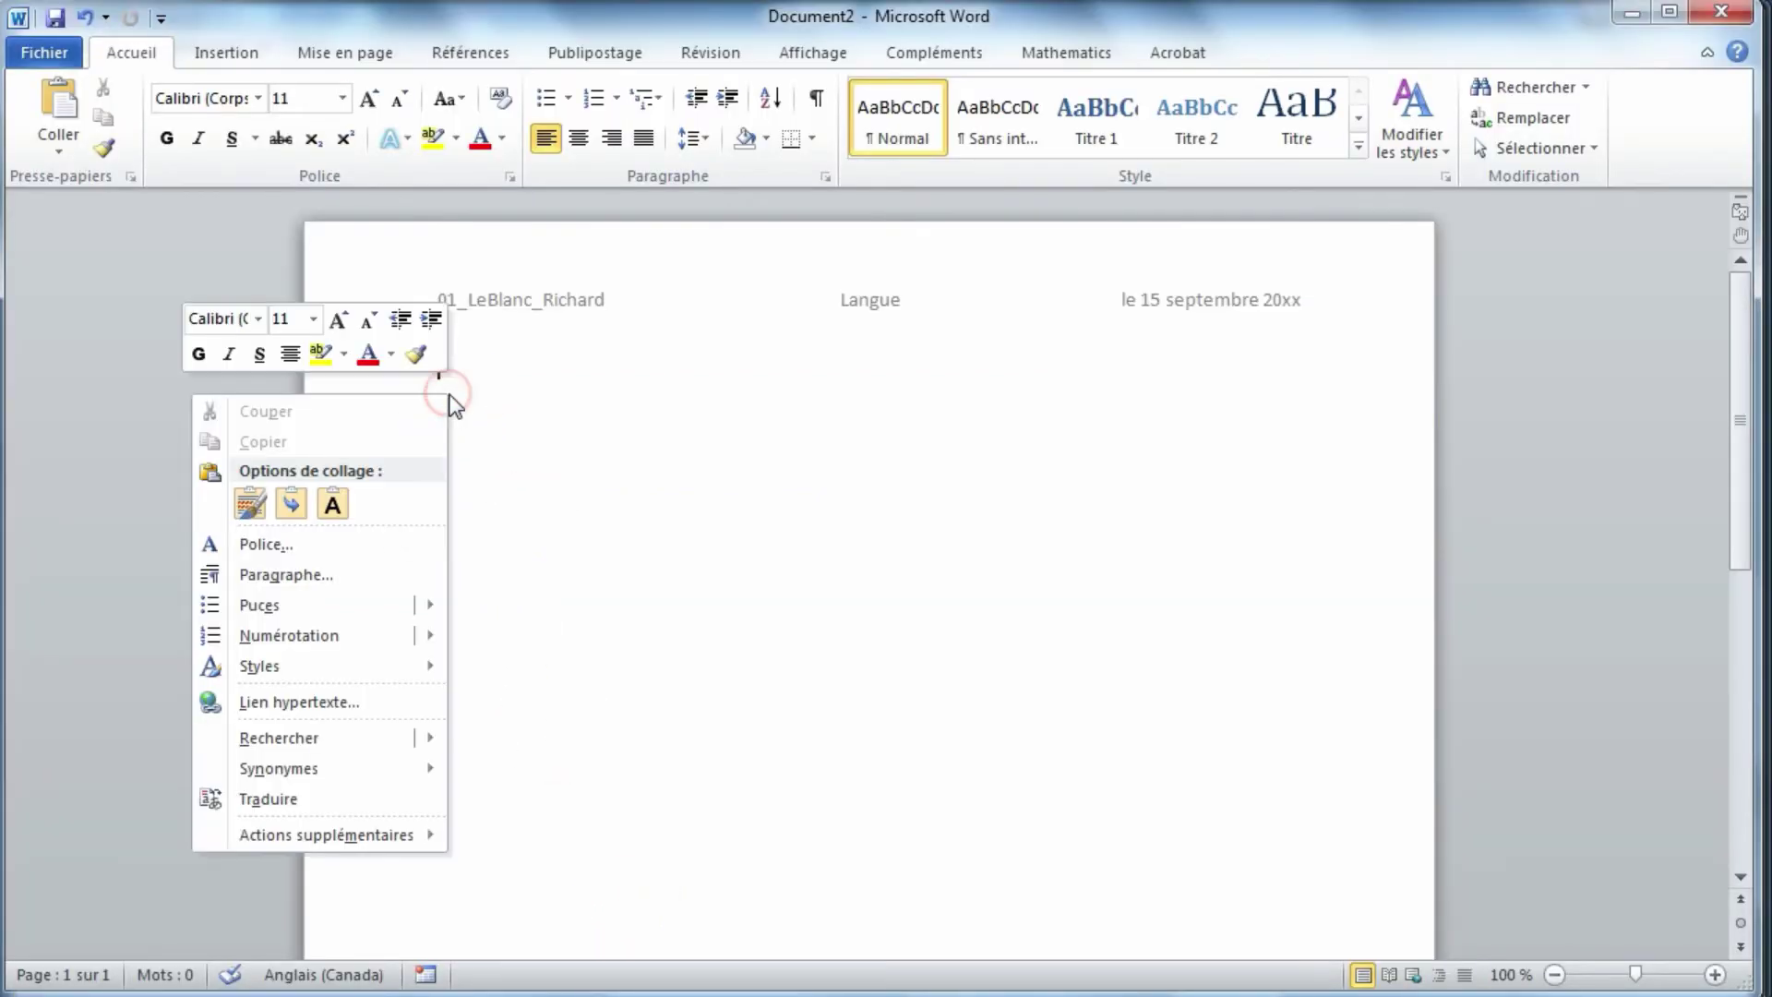
{"action": "left_click", "coordinate": [332, 504]}
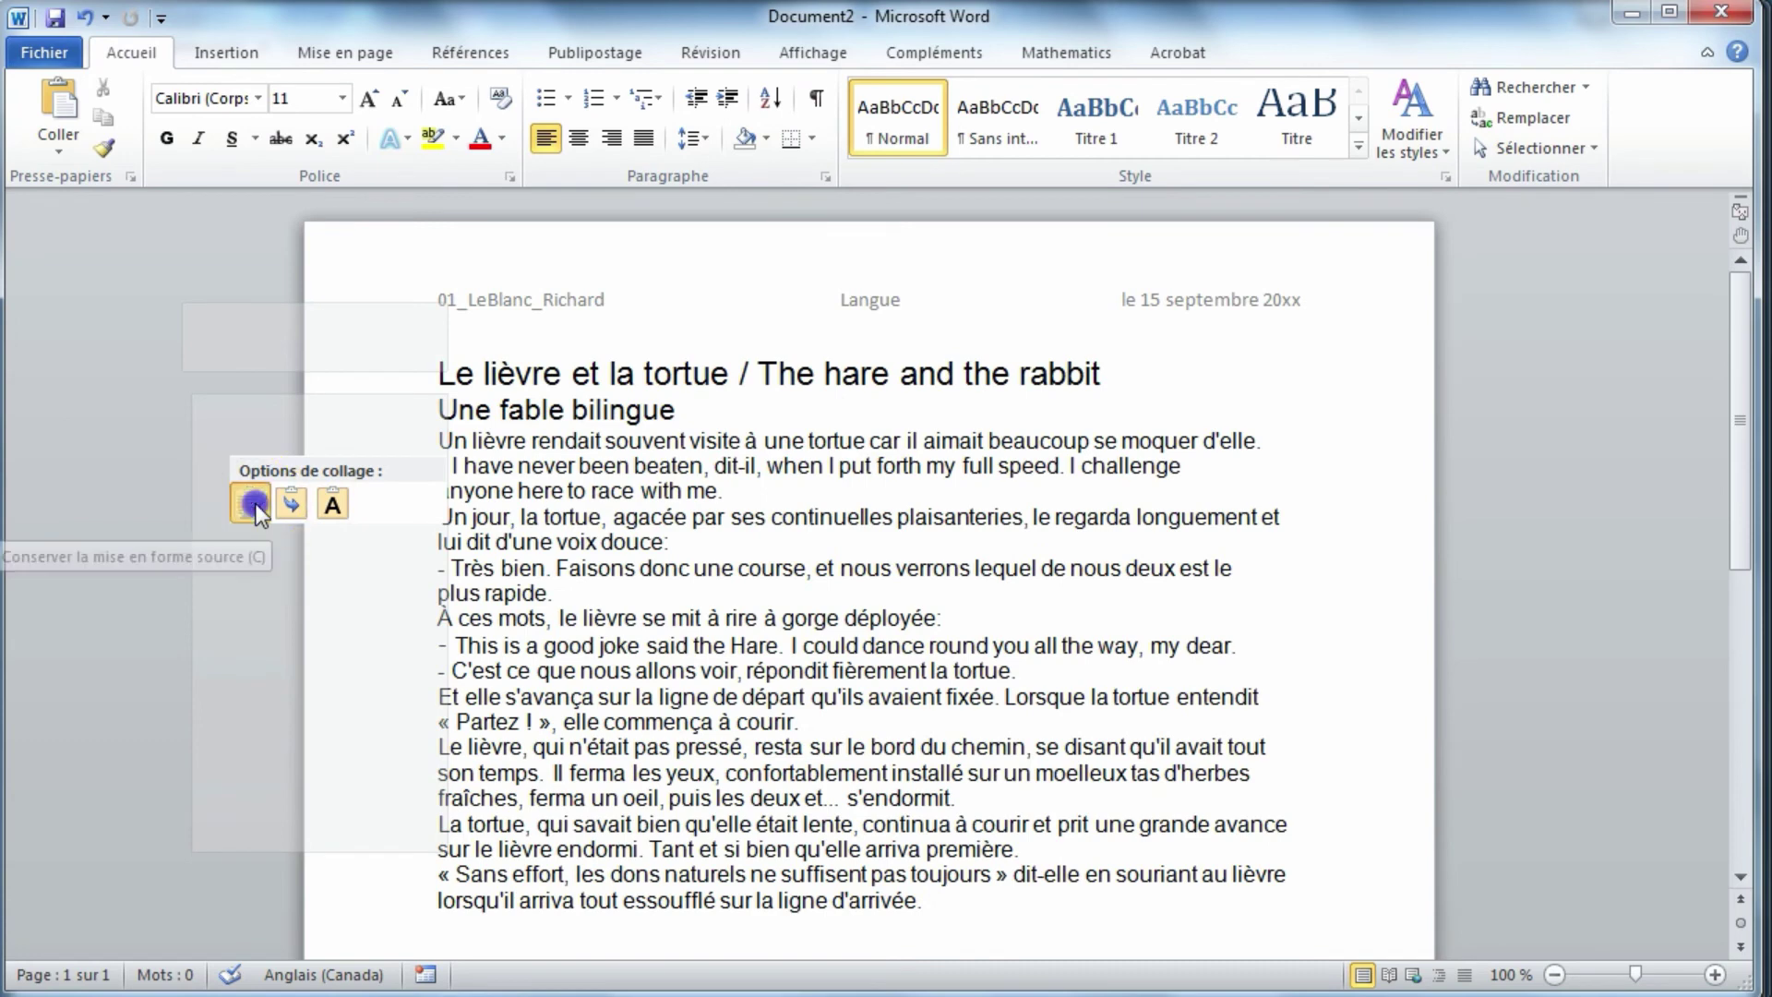
{"action": "left_click", "coordinate": [255, 511]}
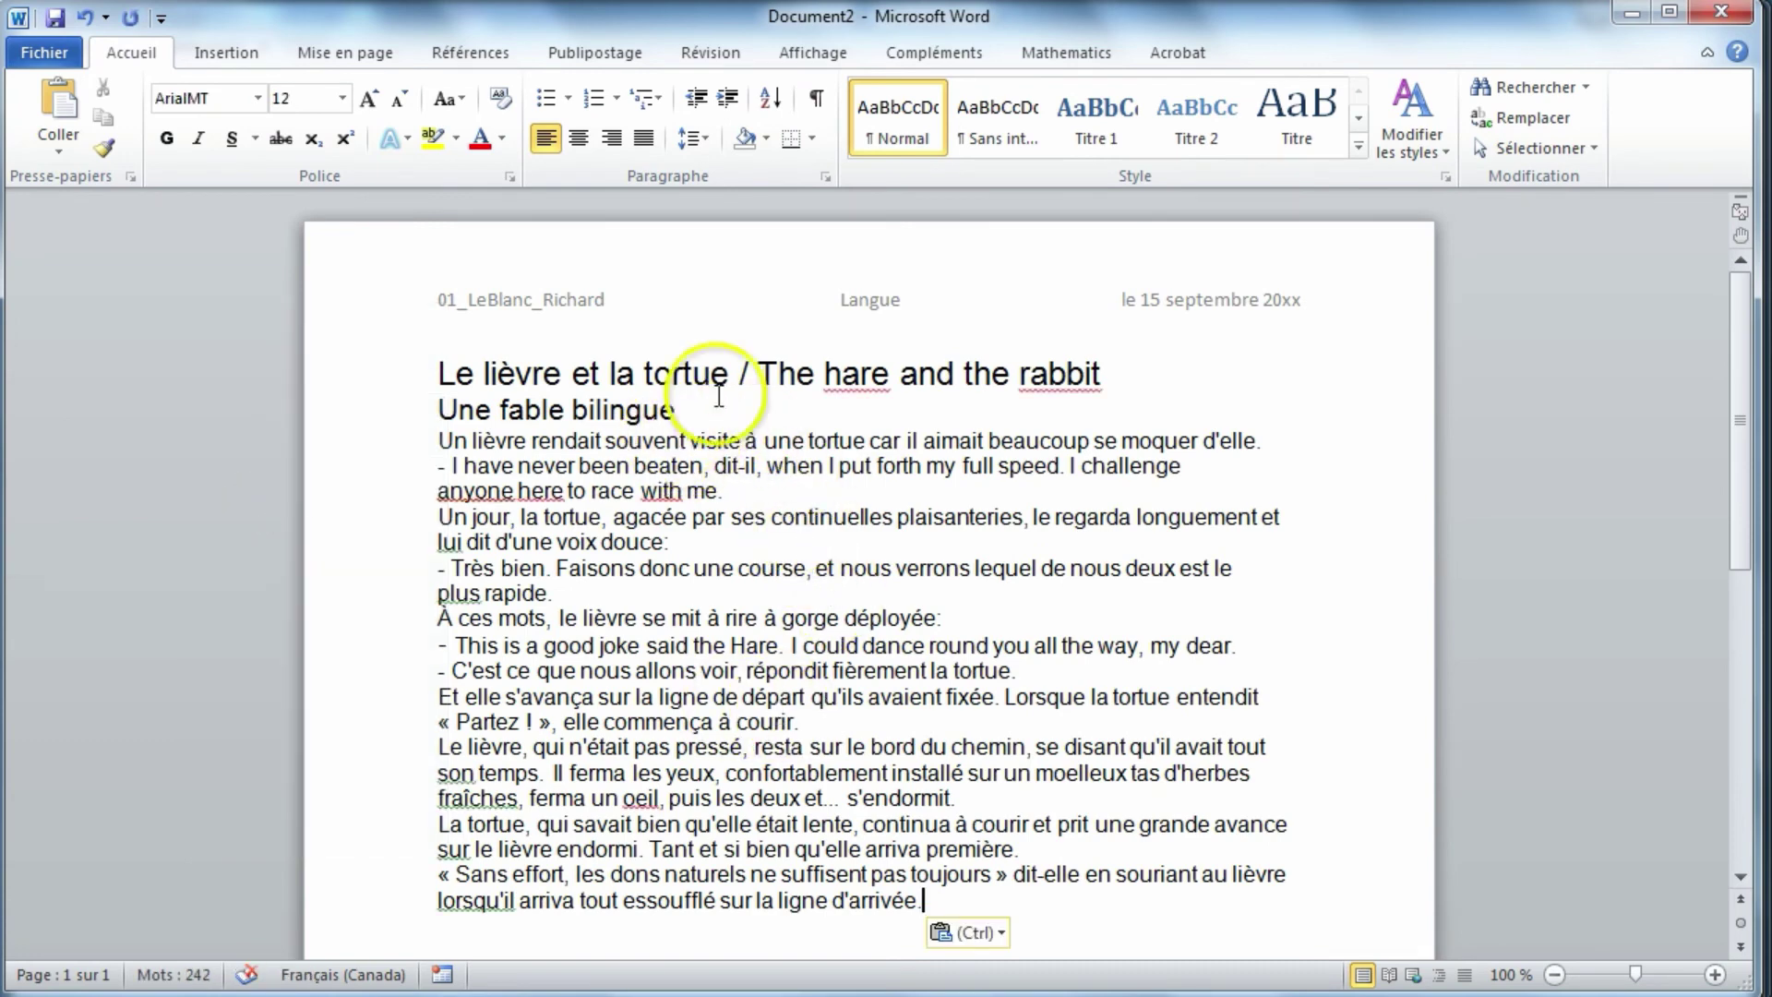
Insert a blank line after the title, after the subtitle "Une fable bilingue" and after the first paragraph
{"action": "left_click", "coordinate": [1105, 379]}
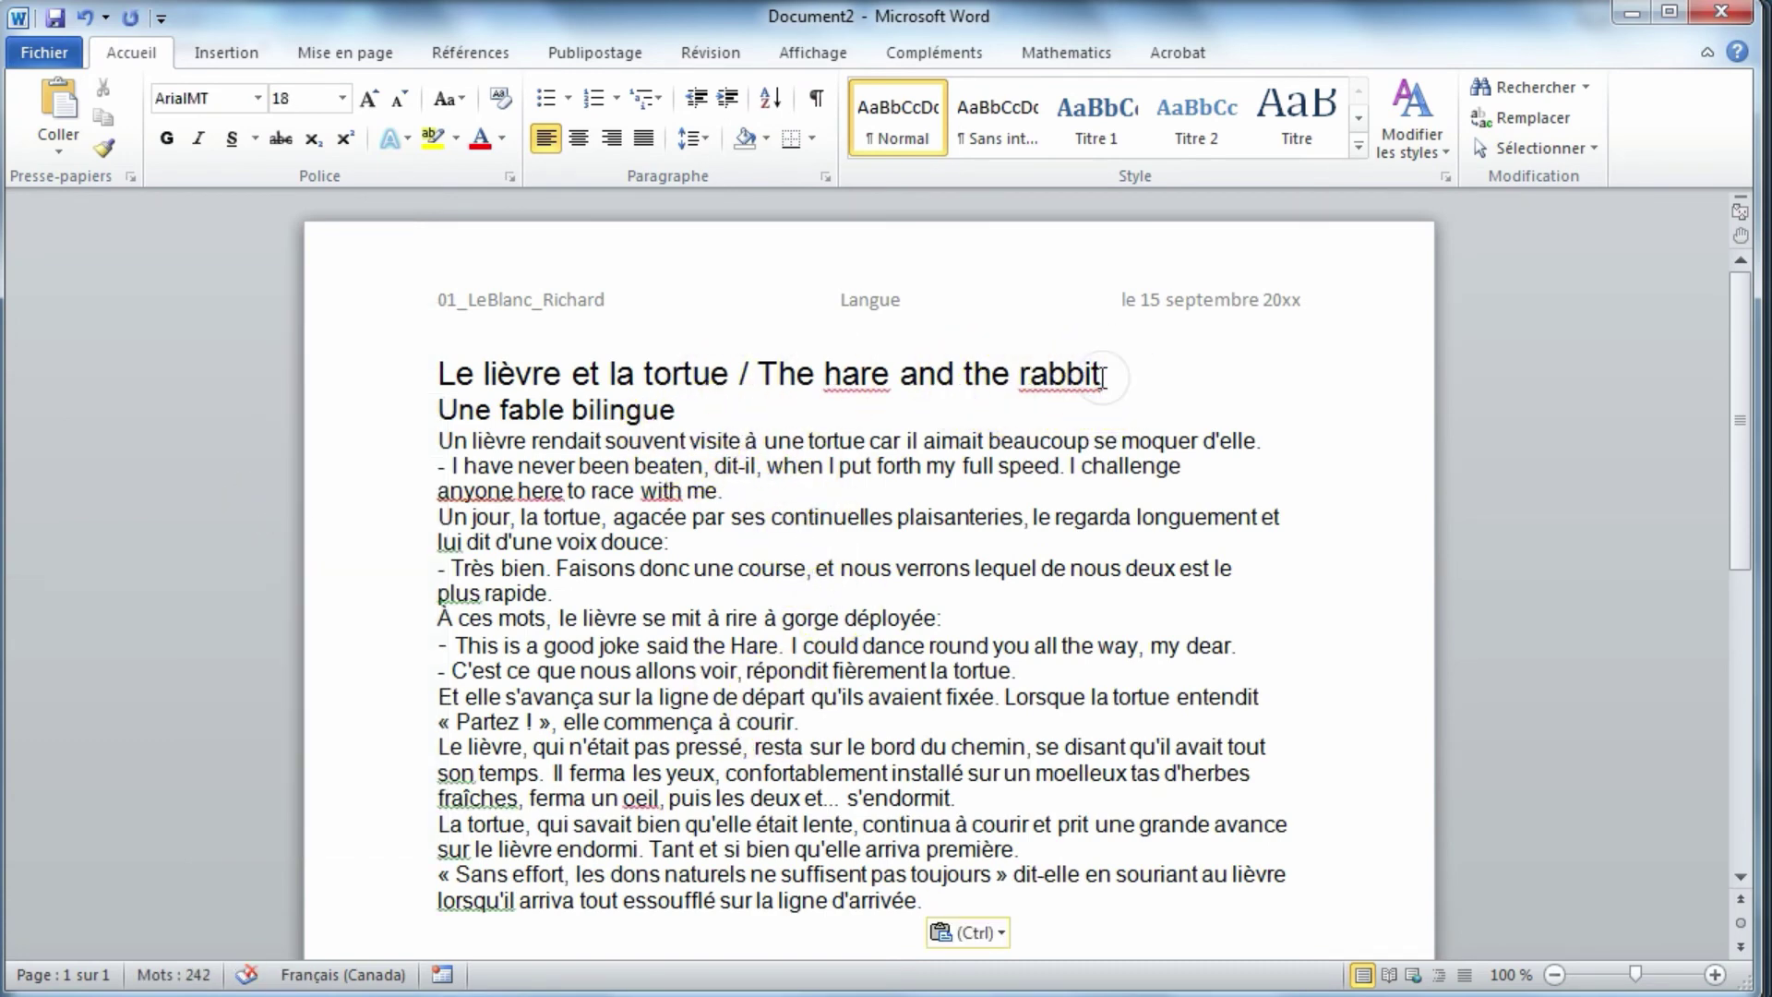
{"action": "key", "text": "Return"}
{"action": "left_click", "coordinate": [678, 447]}
{"action": "key", "text": "Return"}
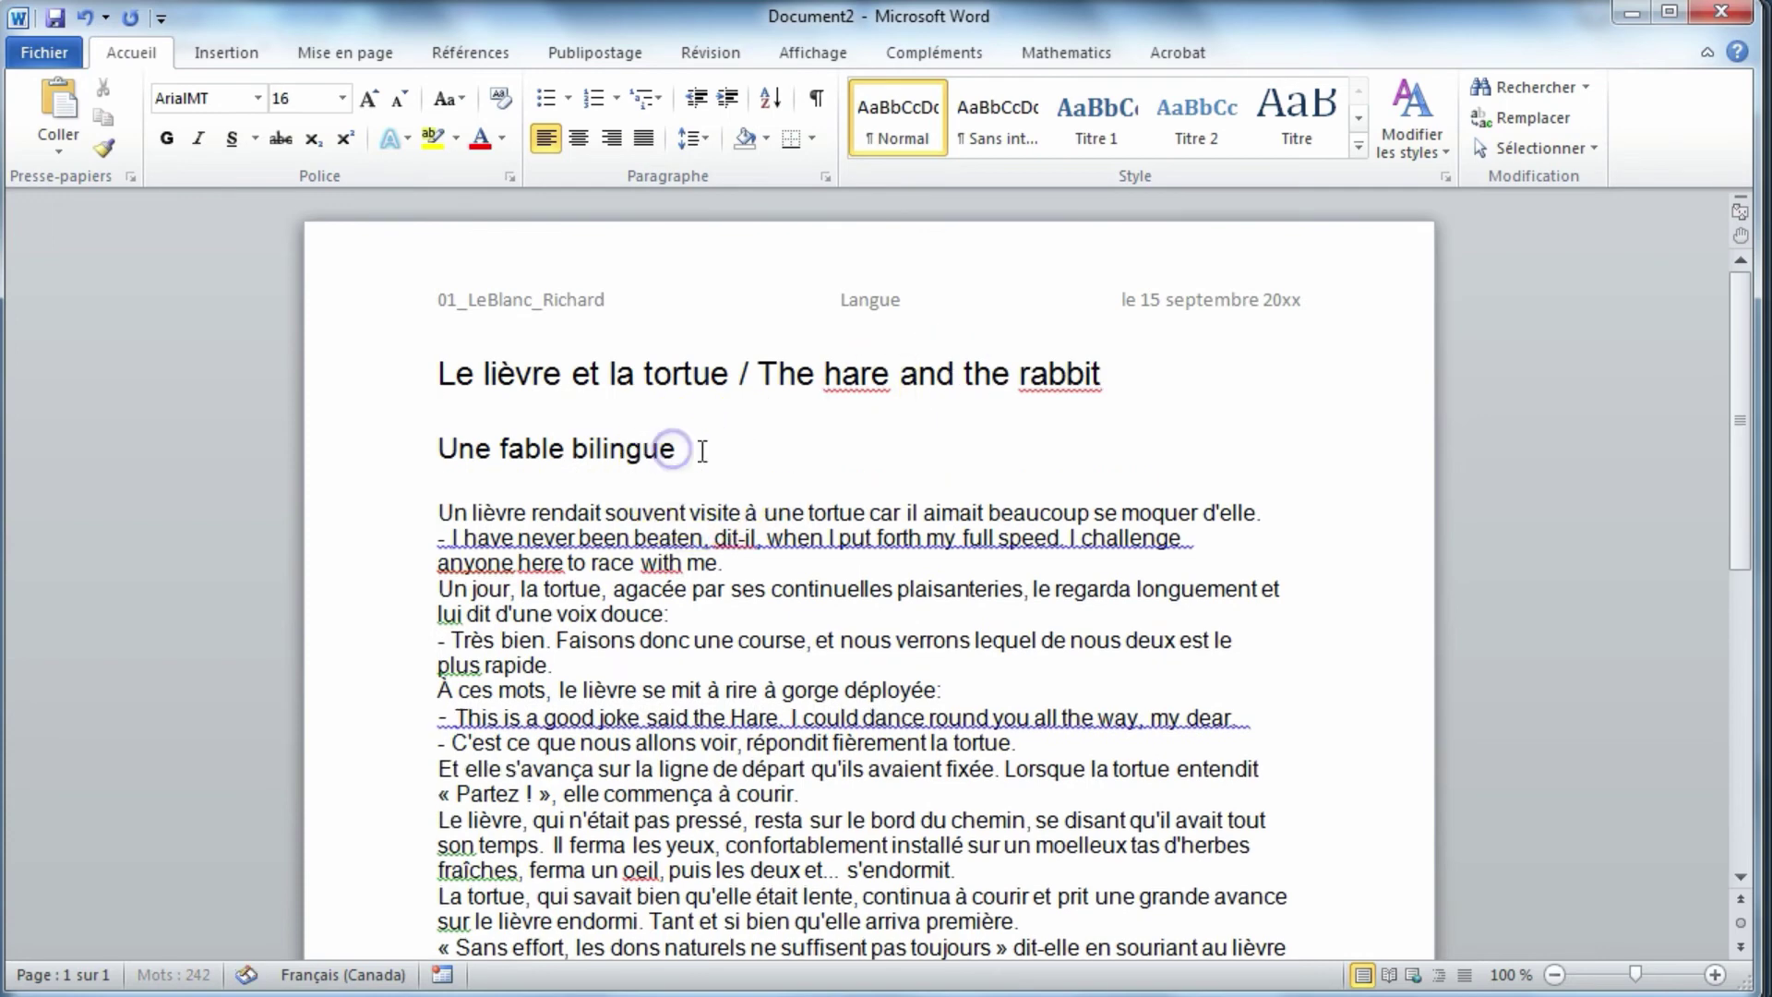
{"action": "left_click", "coordinate": [438, 537]}
{"action": "key", "text": "Return"}
Join the broken lines of the "I have never been beaten" paragraph and add a blank line after it
{"action": "left_click", "coordinate": [437, 589]}
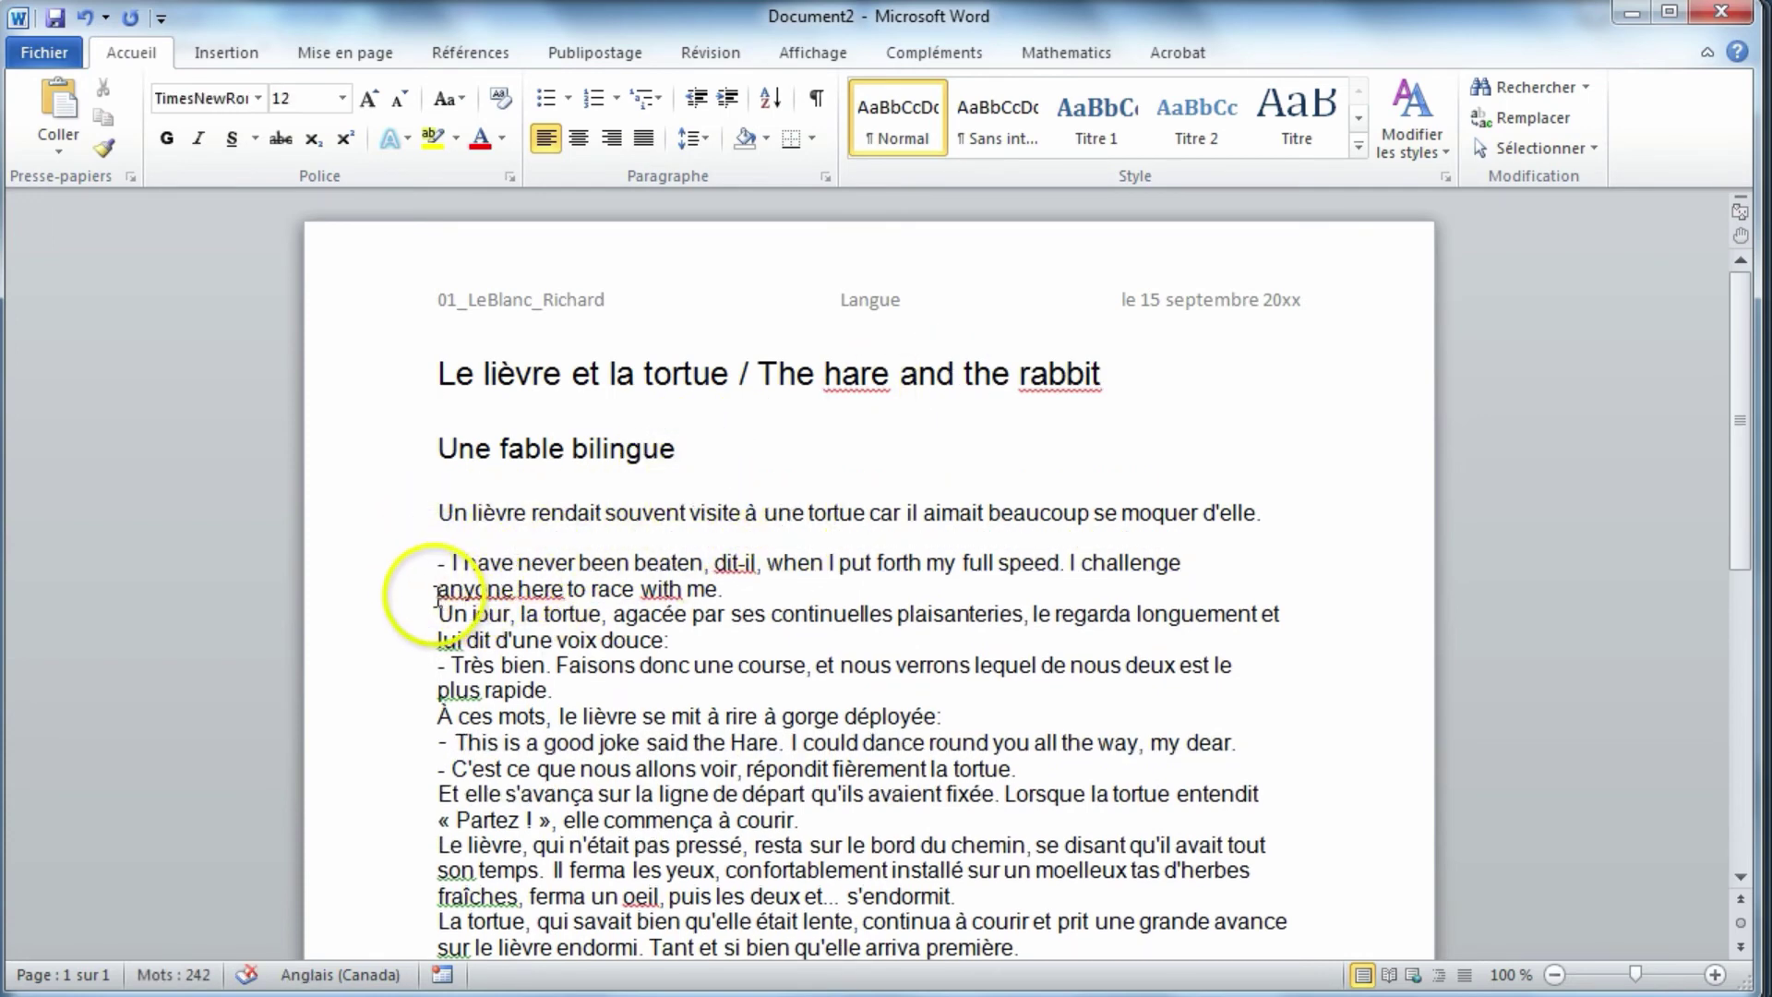
{"action": "key", "text": "BackSpace"}
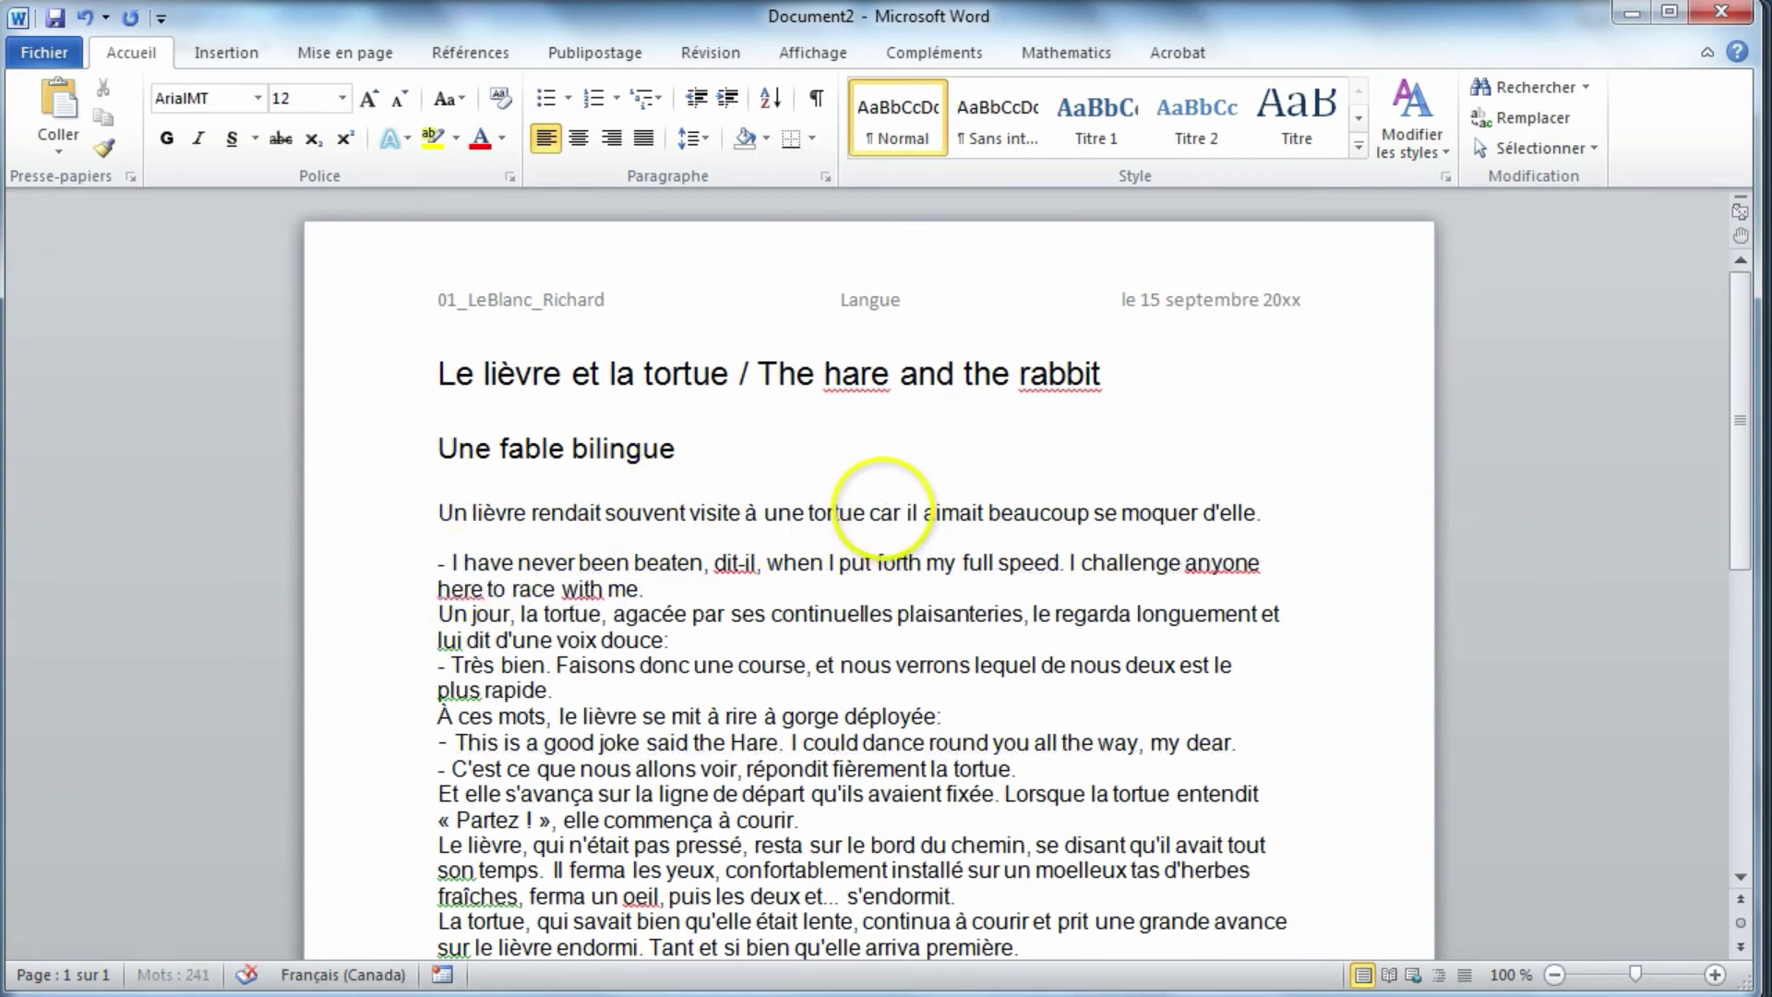
{"action": "left_click", "coordinate": [658, 592]}
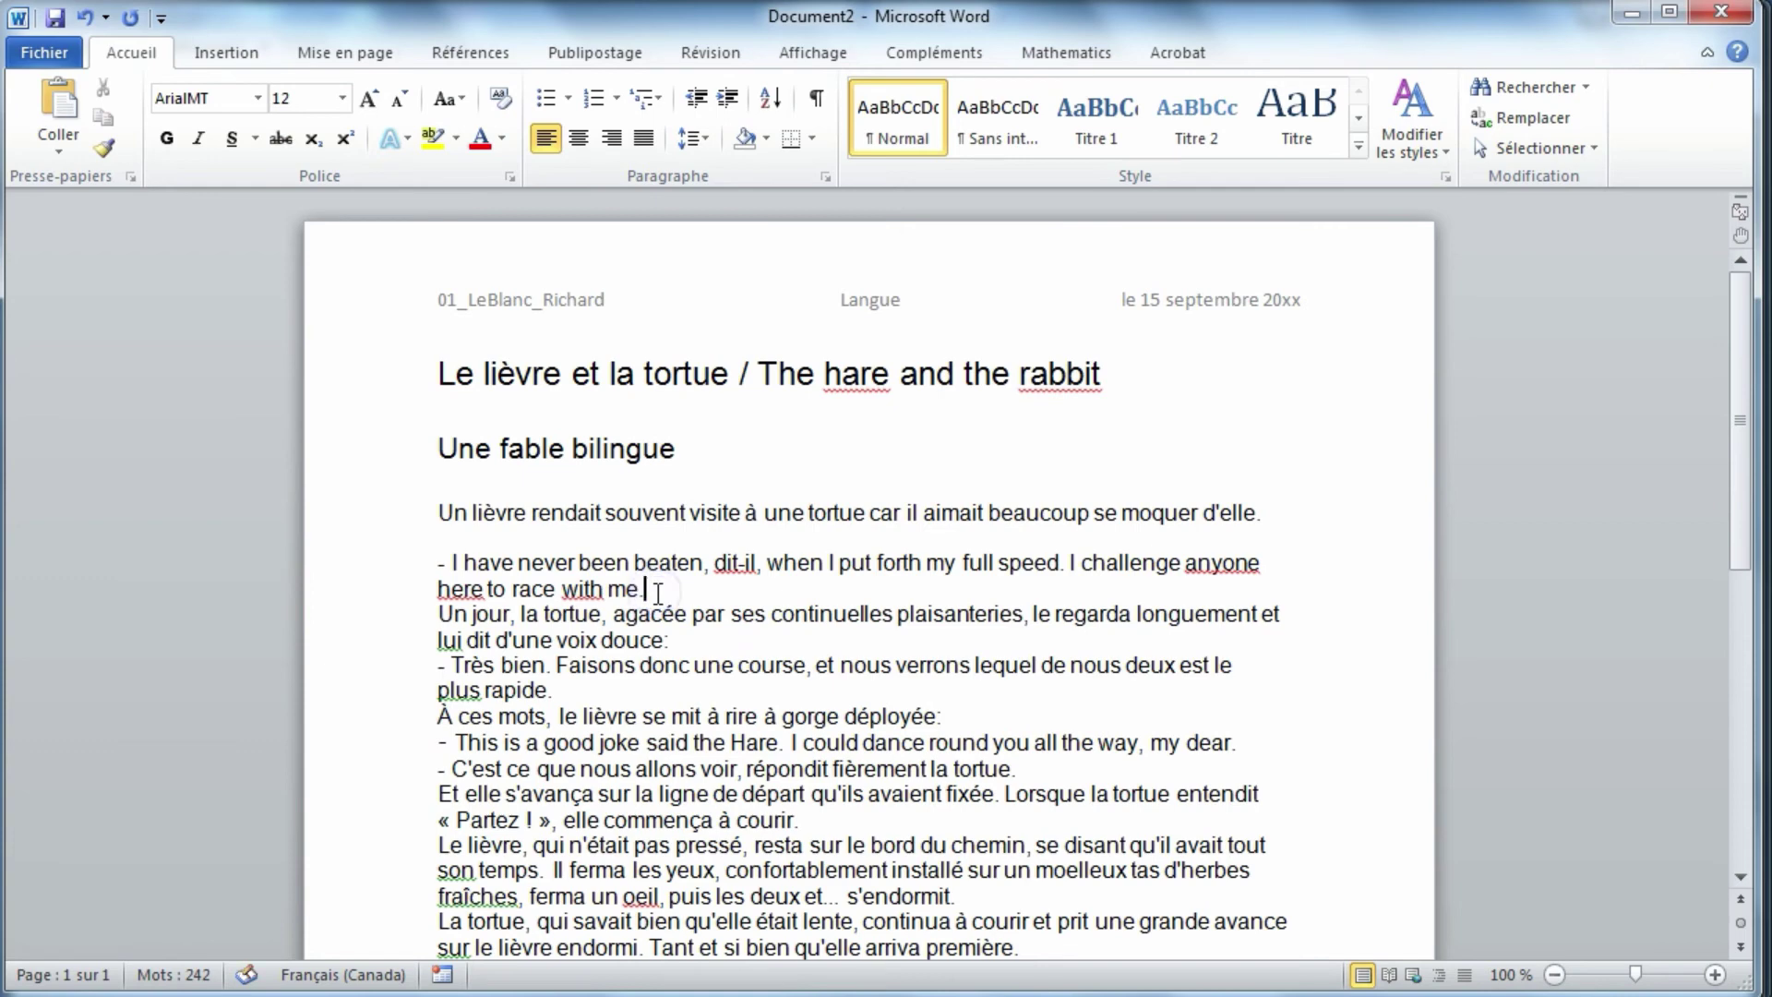
{"action": "key", "text": "Return"}
Insert a blank line after each paragraph from "Un jour, la tortue" through "C'est ce que nous allons voir"
{"action": "left_click", "coordinate": [672, 665]}
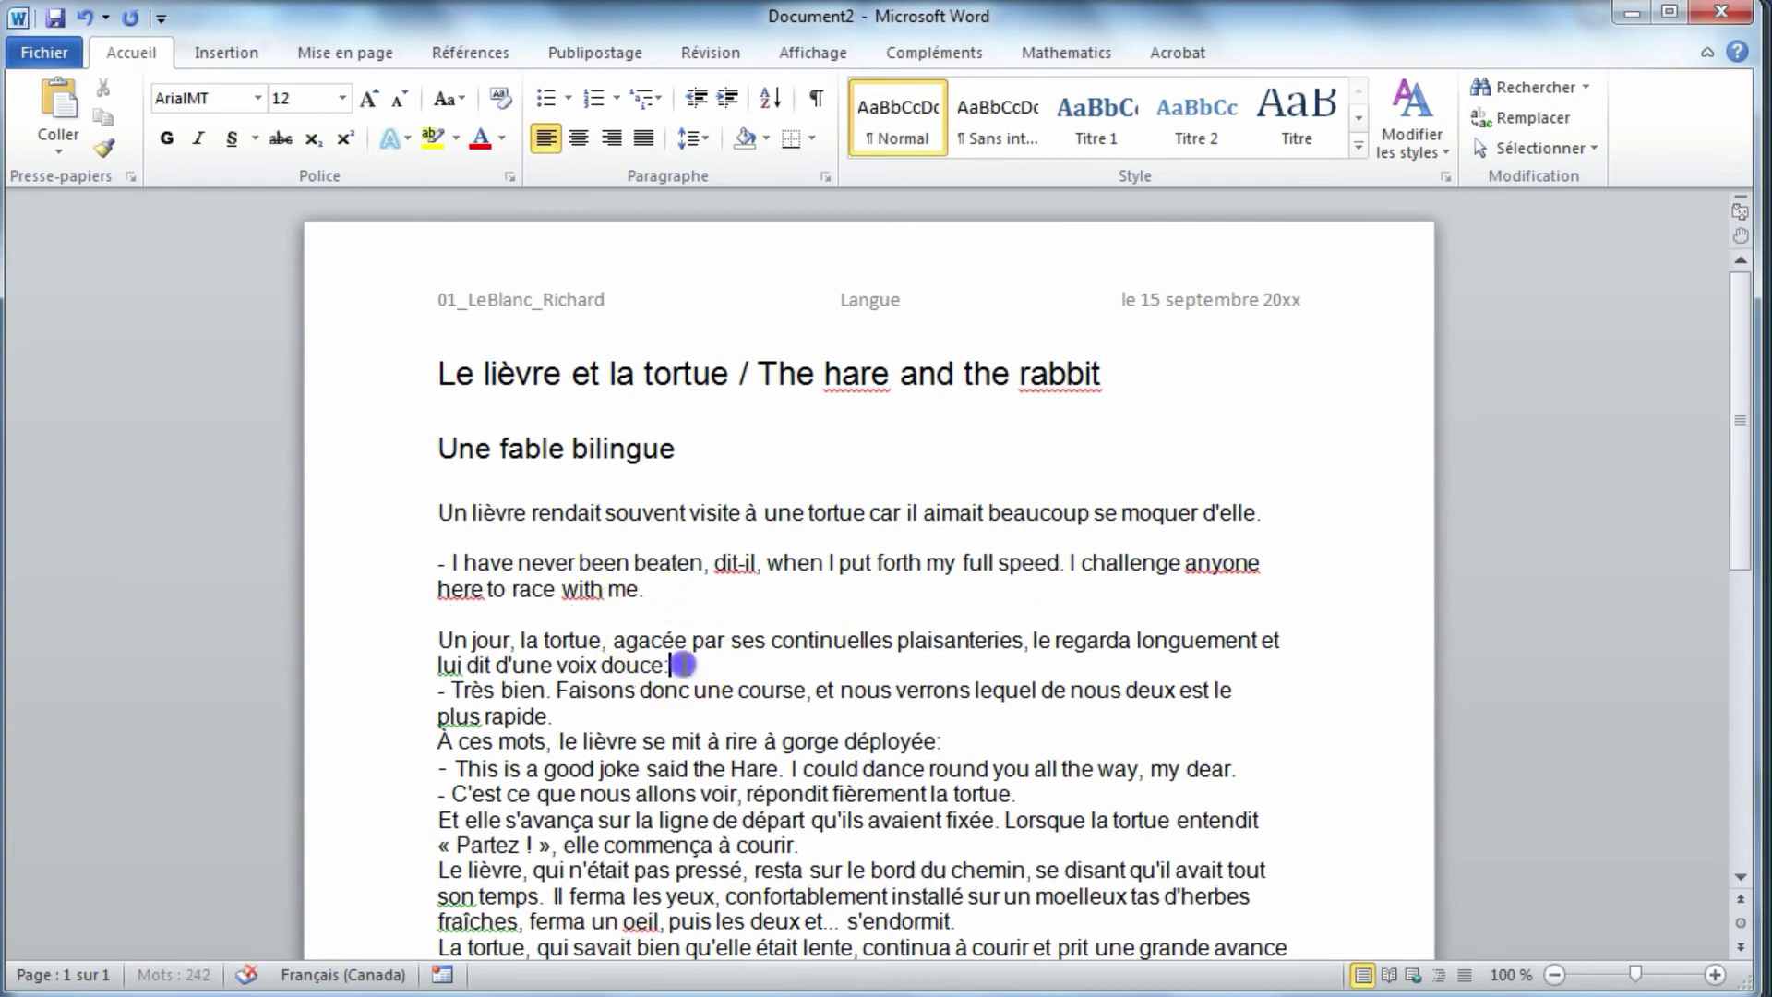
{"action": "key", "text": "Return"}
{"action": "left_click", "coordinate": [554, 741]}
{"action": "key", "text": "Return"}
{"action": "left_click", "coordinate": [939, 792]}
{"action": "key", "text": "Return"}
{"action": "key", "text": "Down"}
{"action": "key", "text": "End"}
{"action": "key", "text": "Return"}
{"action": "key", "text": "Down"}
{"action": "key", "text": "End"}
{"action": "key", "text": "Return"}
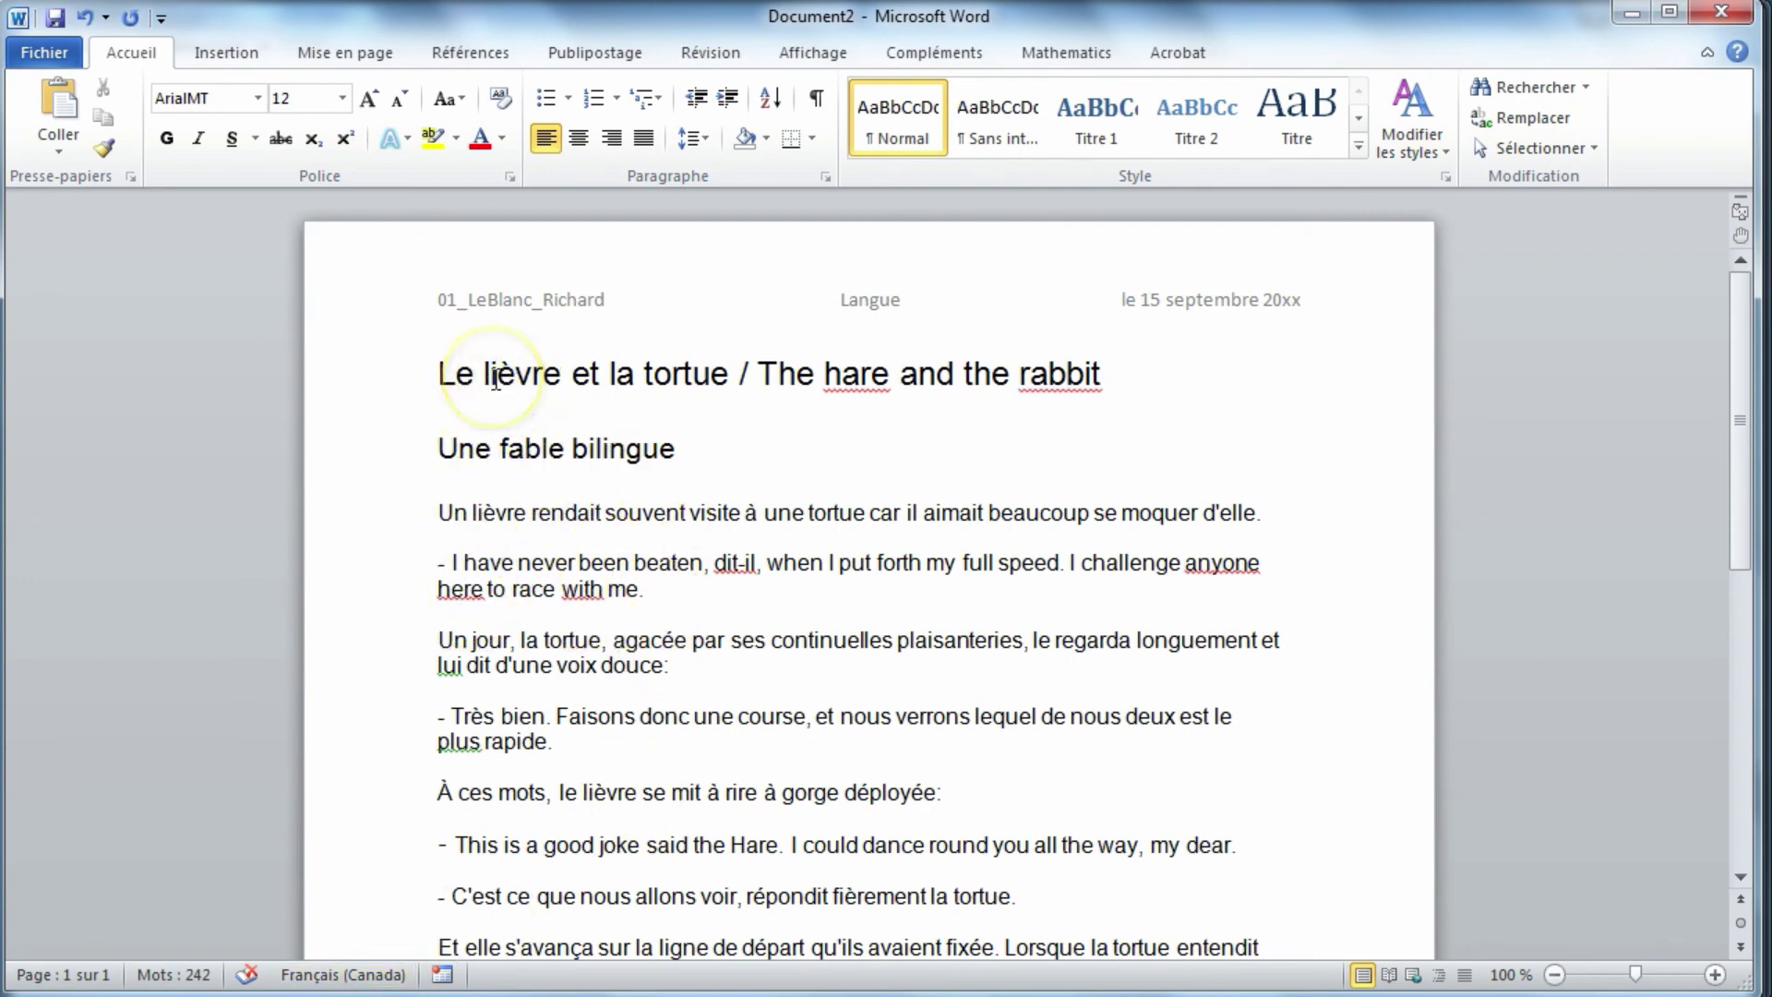
Set the proofing language of "The hare and the rabbit" in the title to Anglais (Canada)
{"action": "left_click_drag", "start_coordinate": [755, 374], "coordinate": [1054, 381]}
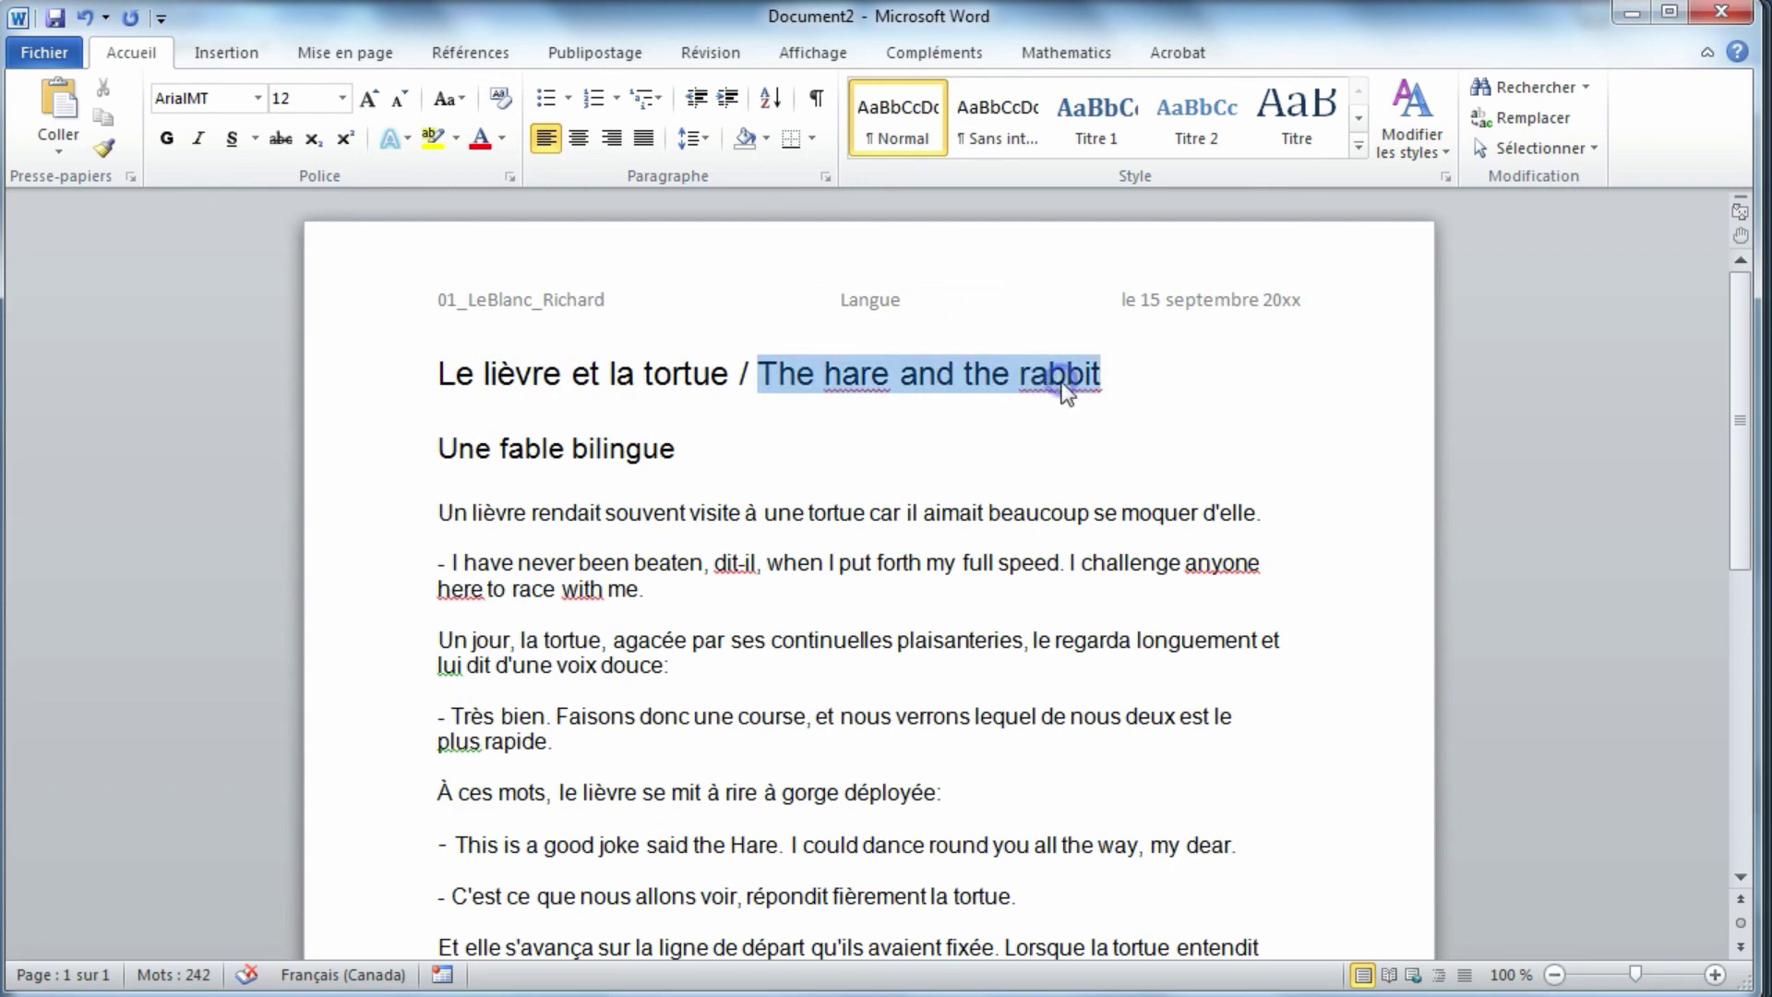
{"action": "left_click", "coordinate": [392, 975]}
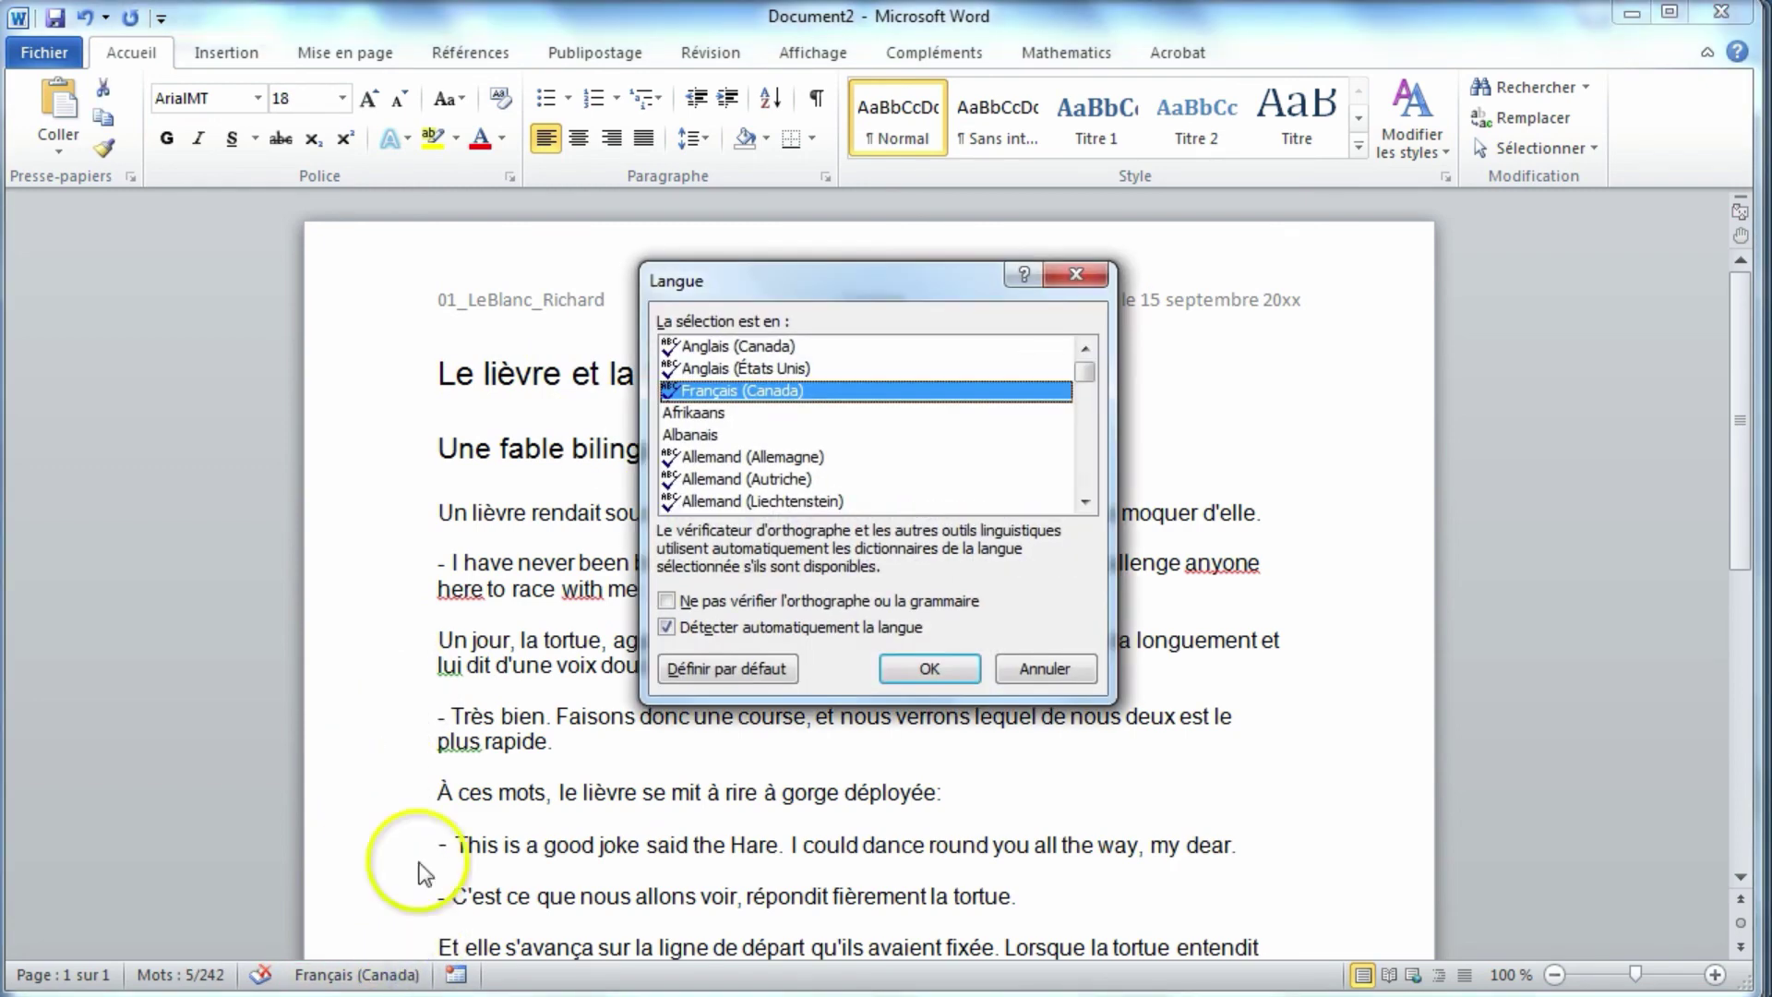
{"action": "left_click", "coordinate": [738, 346]}
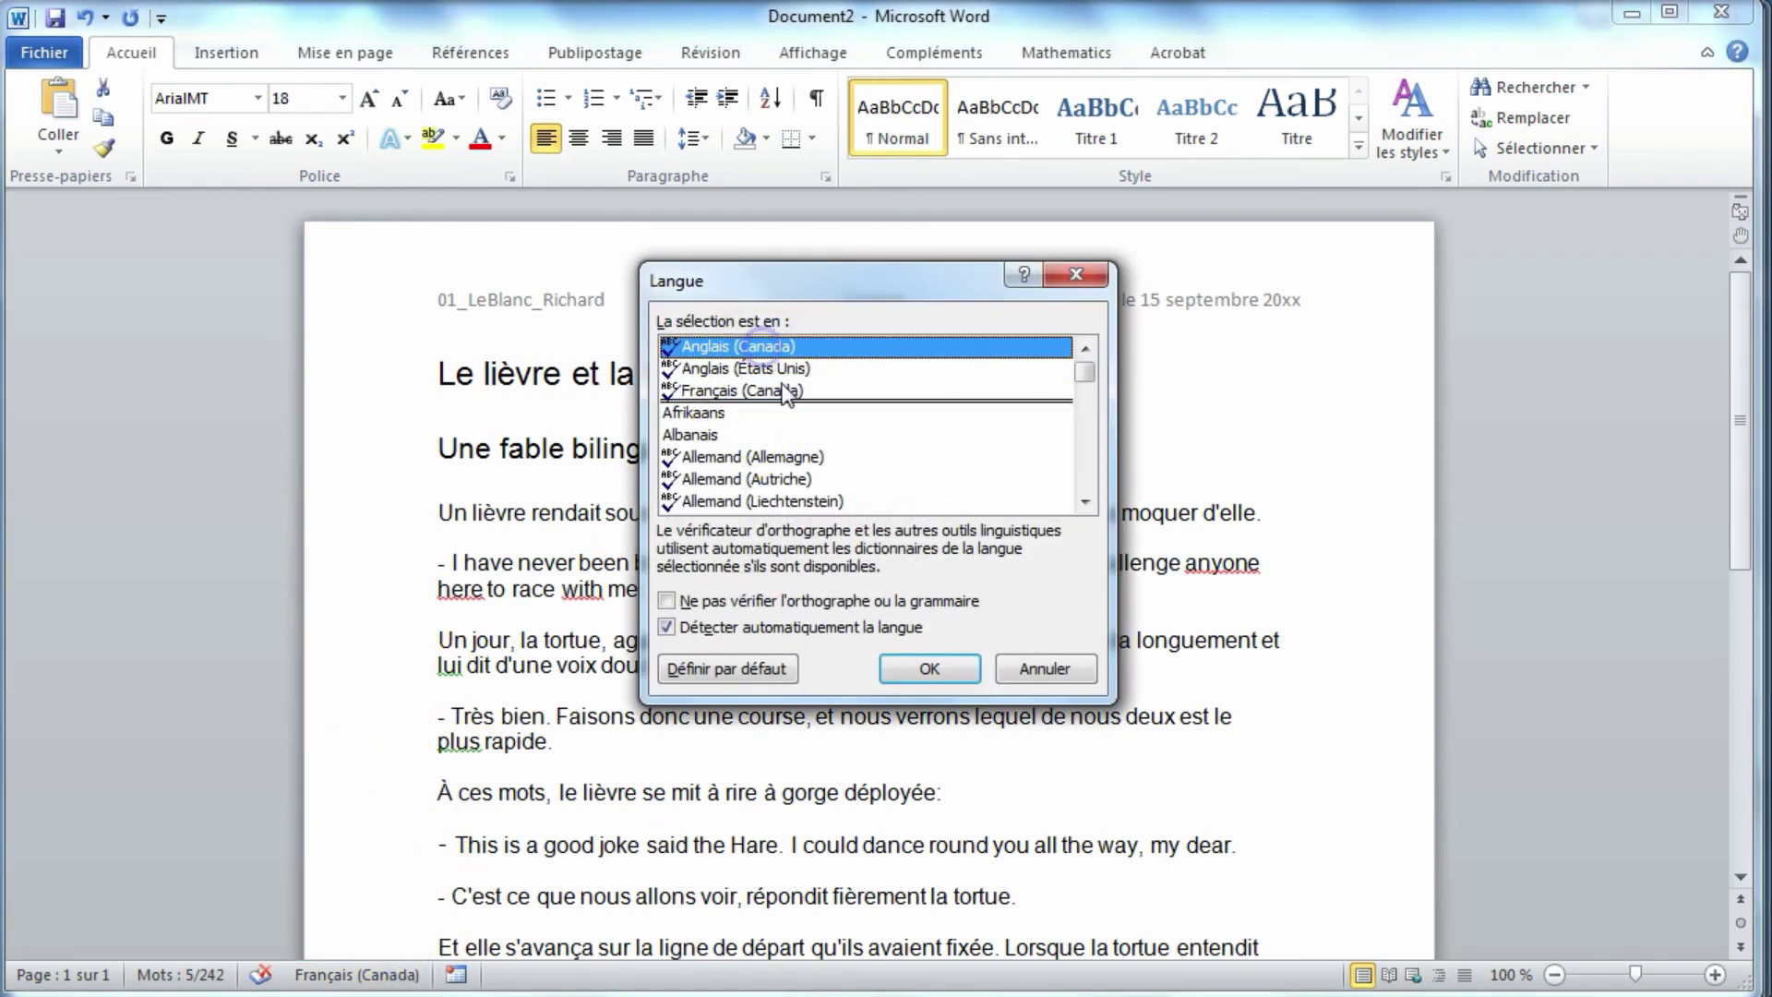
{"action": "left_click", "coordinate": [931, 673]}
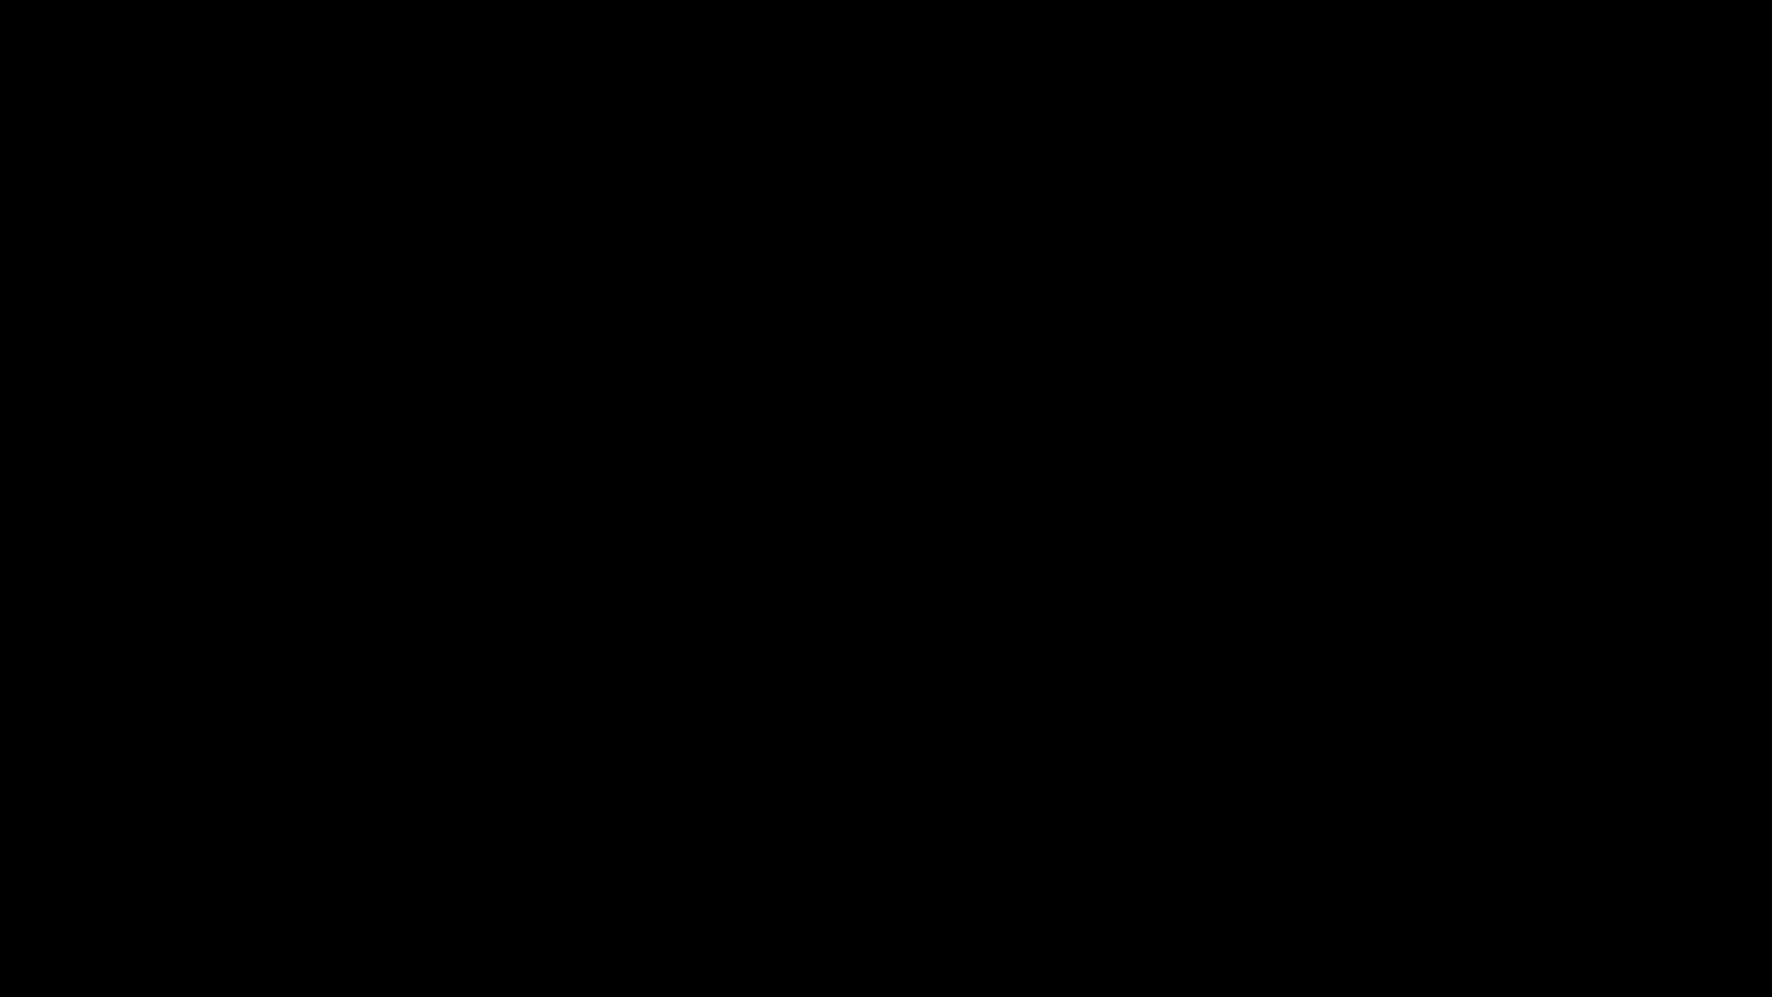